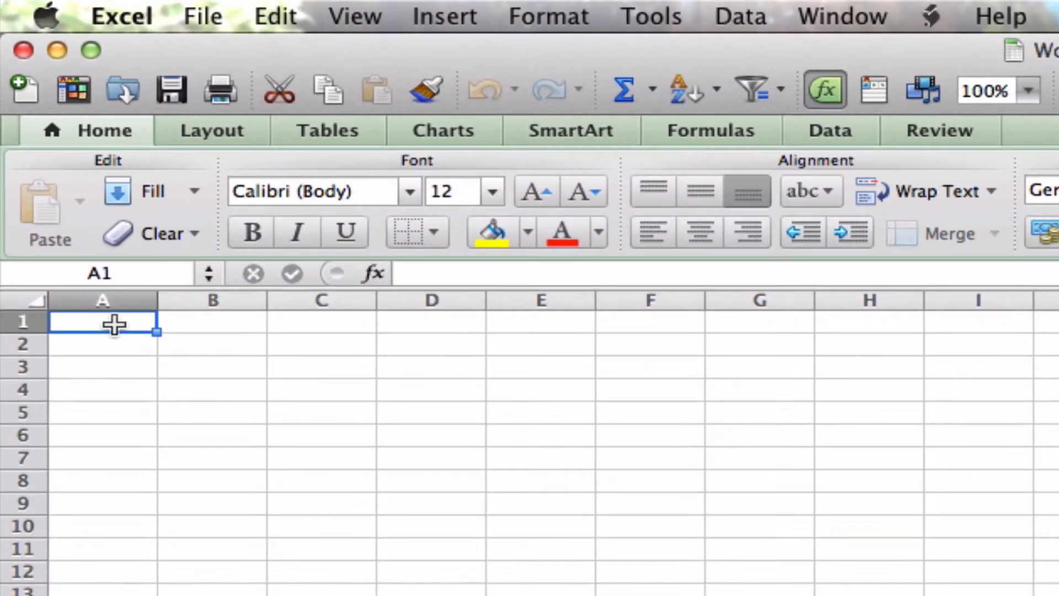
# Step: Enter the column headers "Diameter (cm)" in cell A1 and "Circumference (cm)" in cell B1
pyautogui.write('Diametr')
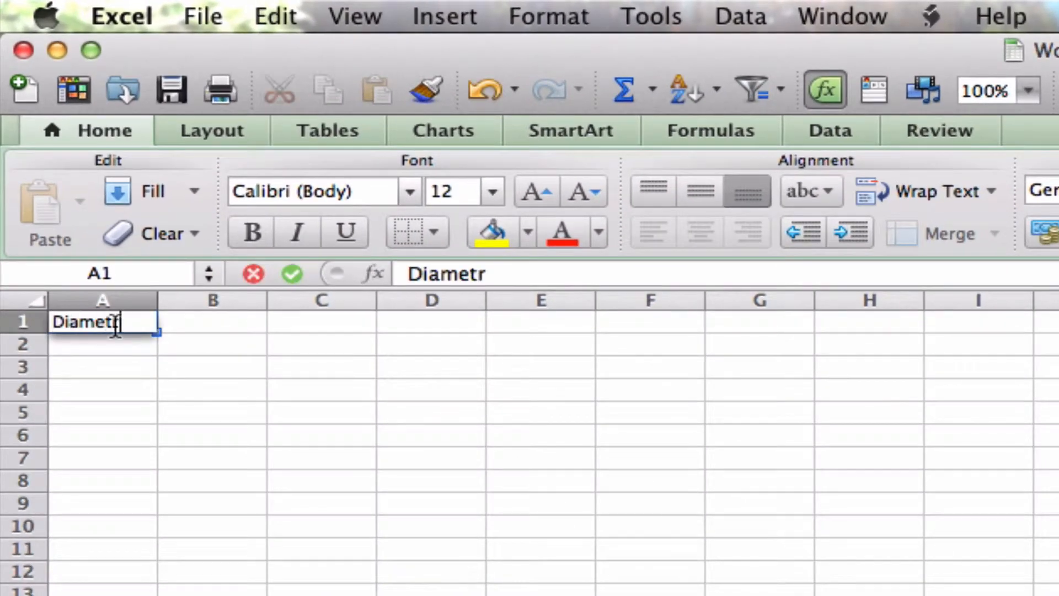
pyautogui.press('BackSpace')
pyautogui.write('er (cm)')
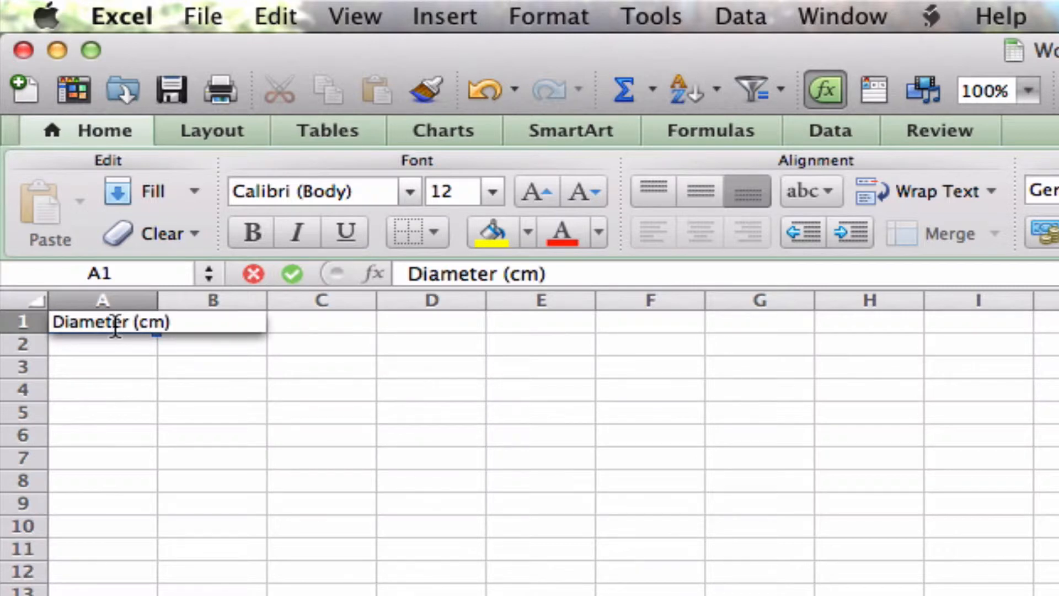
pyautogui.press('Tab')
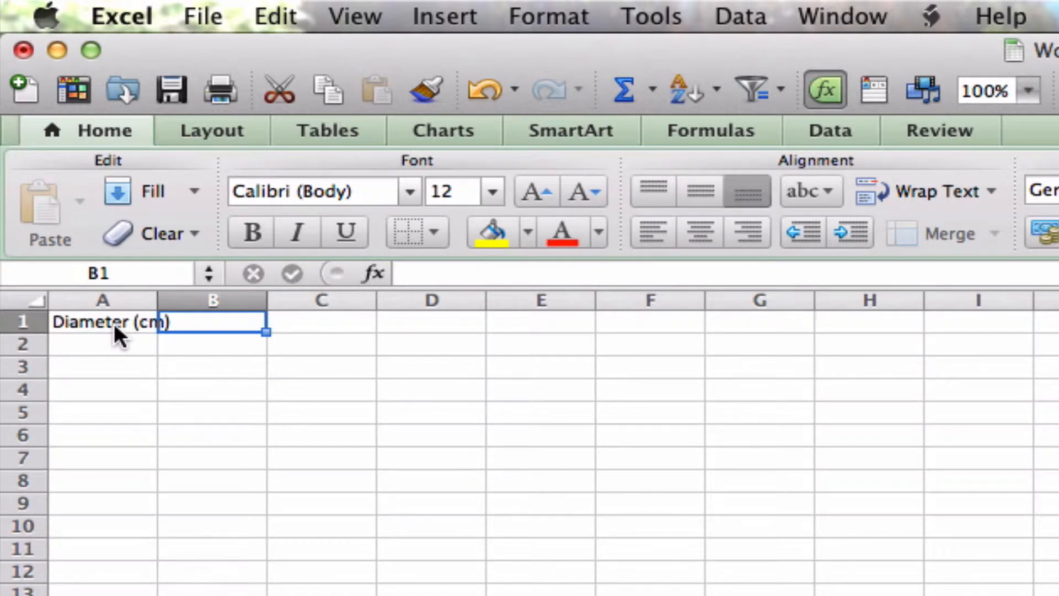
pyautogui.write('Circum')
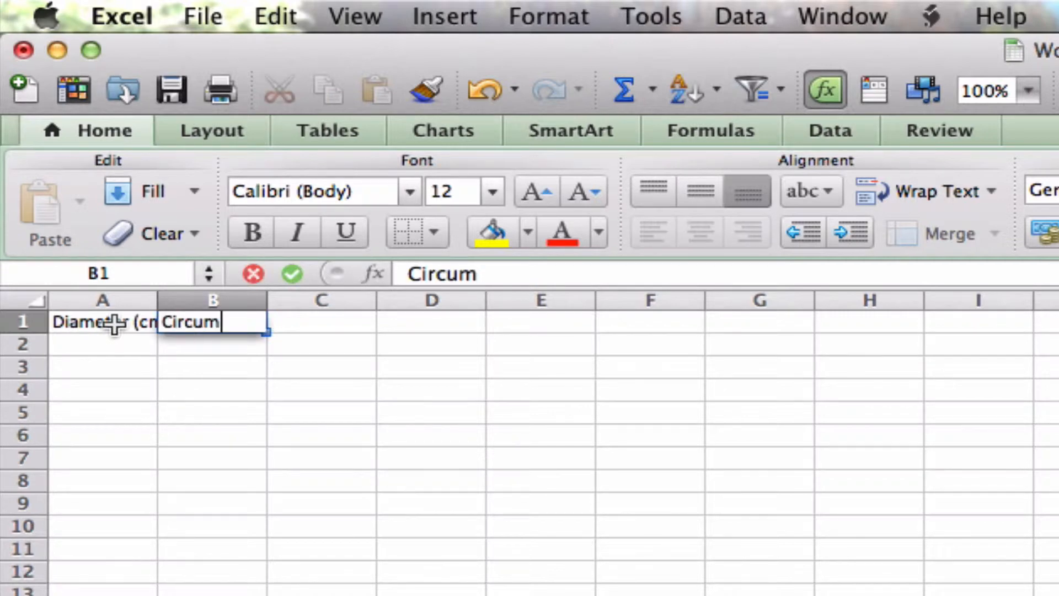
pyautogui.write('ference (cm)')
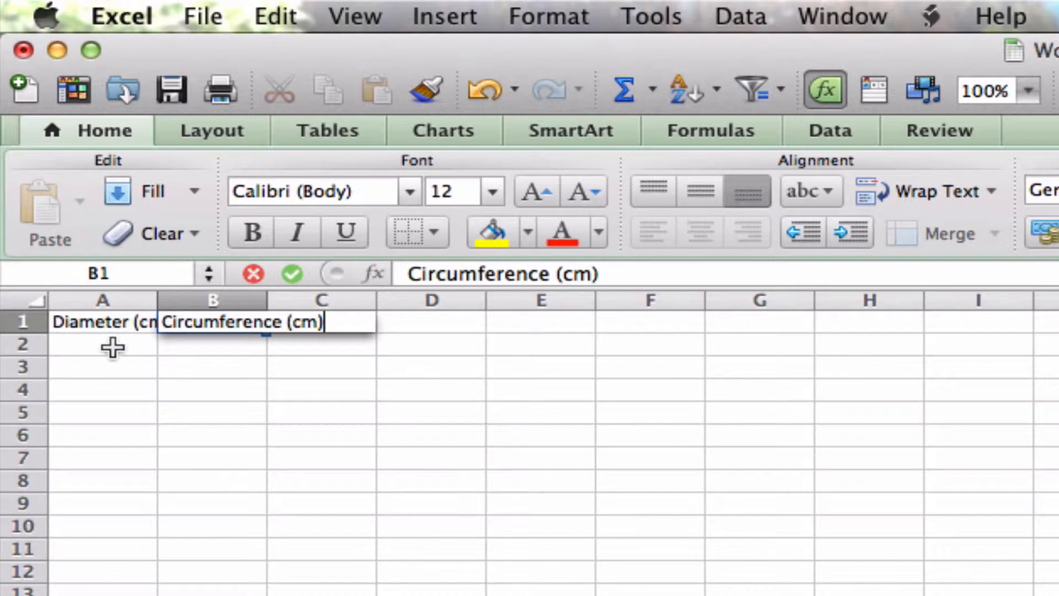
pyautogui.click(112, 345)
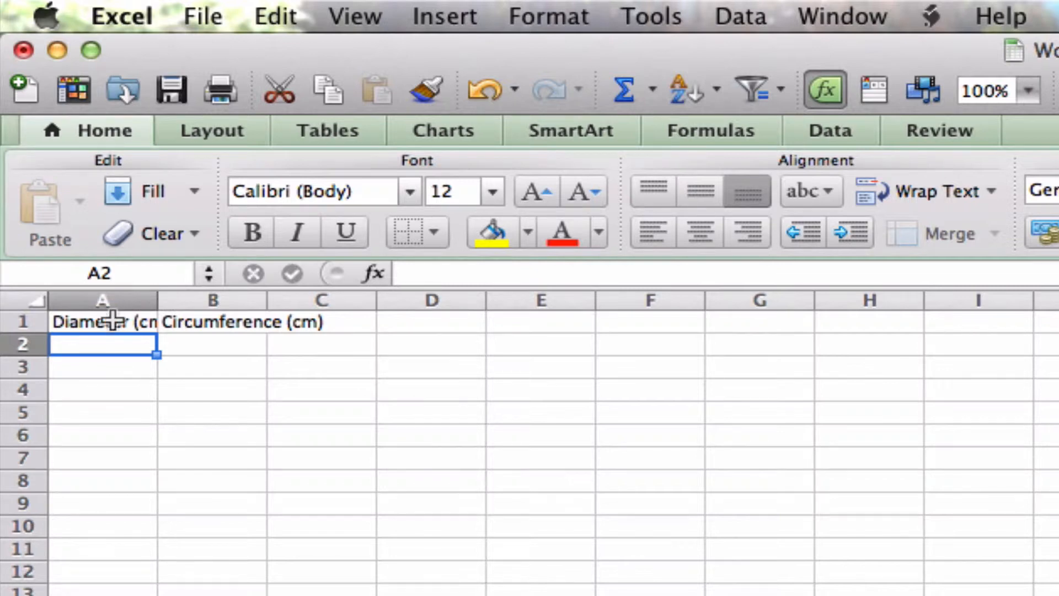
# Step: Widen columns B and A so that each header fits completely inside its own column
pyautogui.click(111, 316)
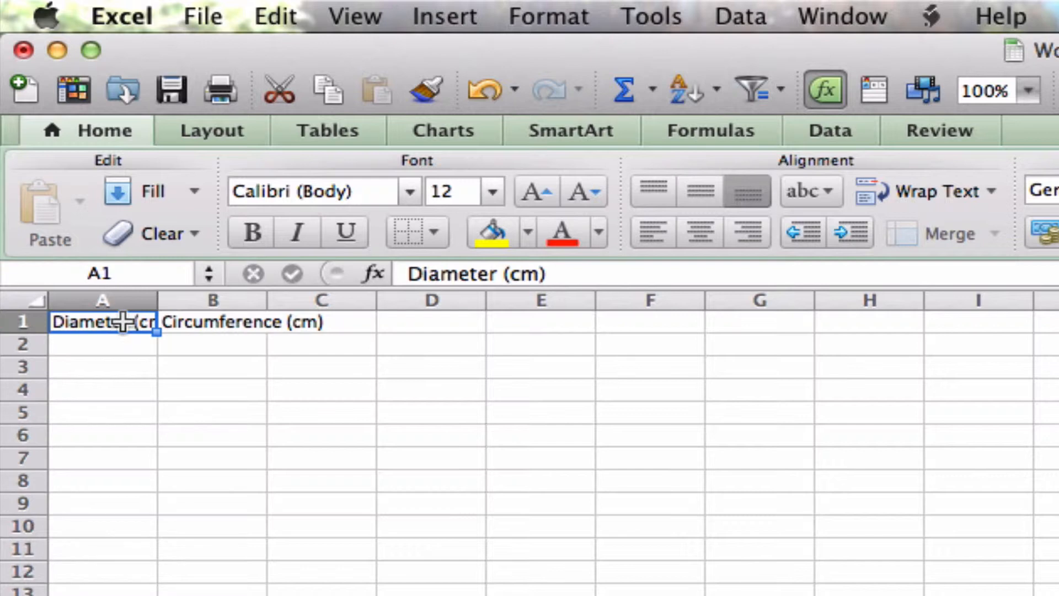
pyautogui.click(100, 414)
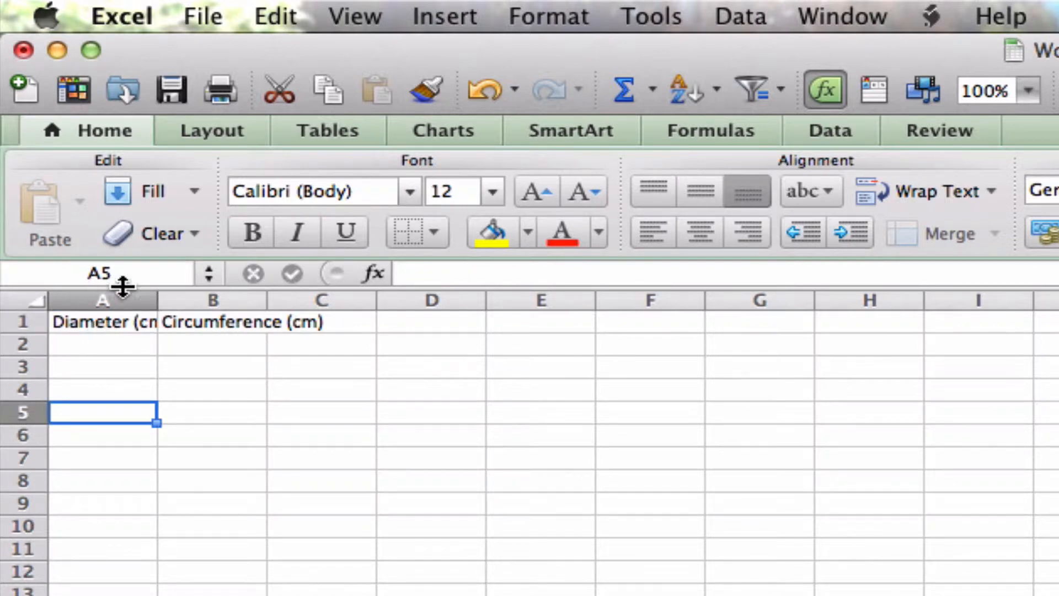
pyautogui.click(102, 325)
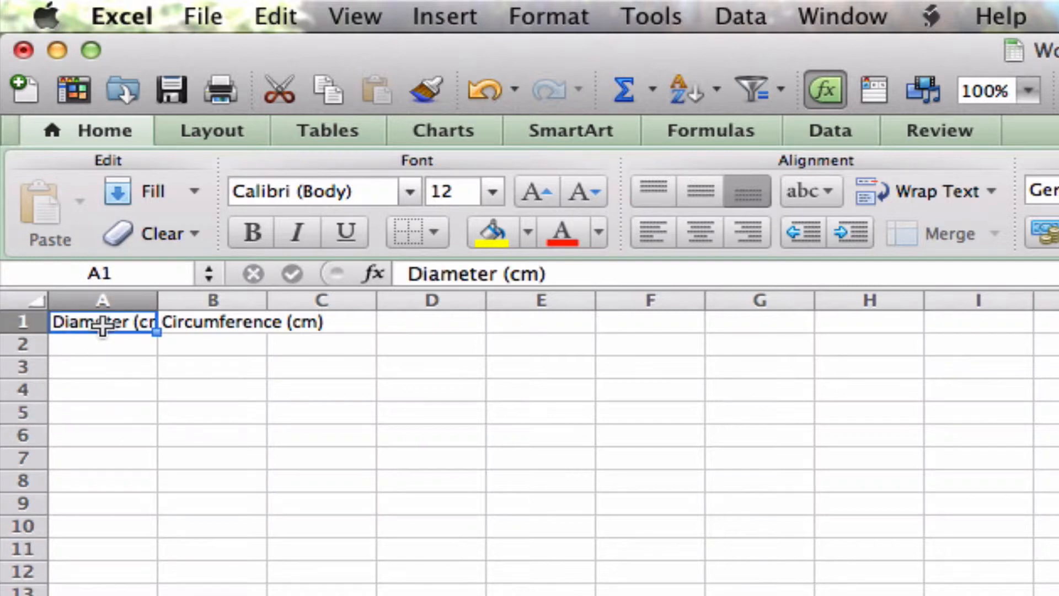
pyautogui.click(209, 325)
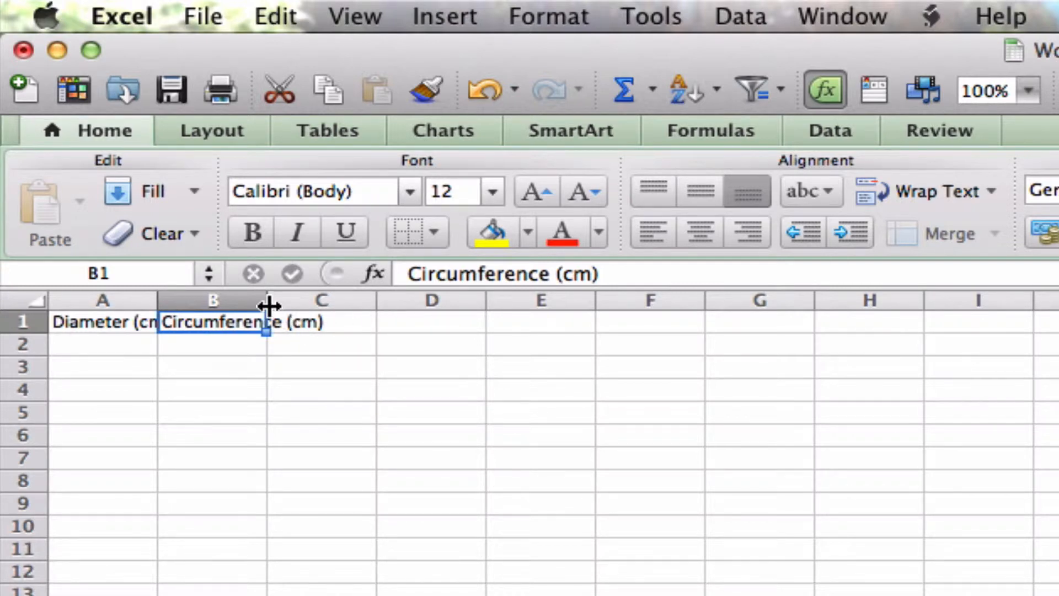
pyautogui.moveTo(270, 306); pyautogui.dragTo(341, 302)
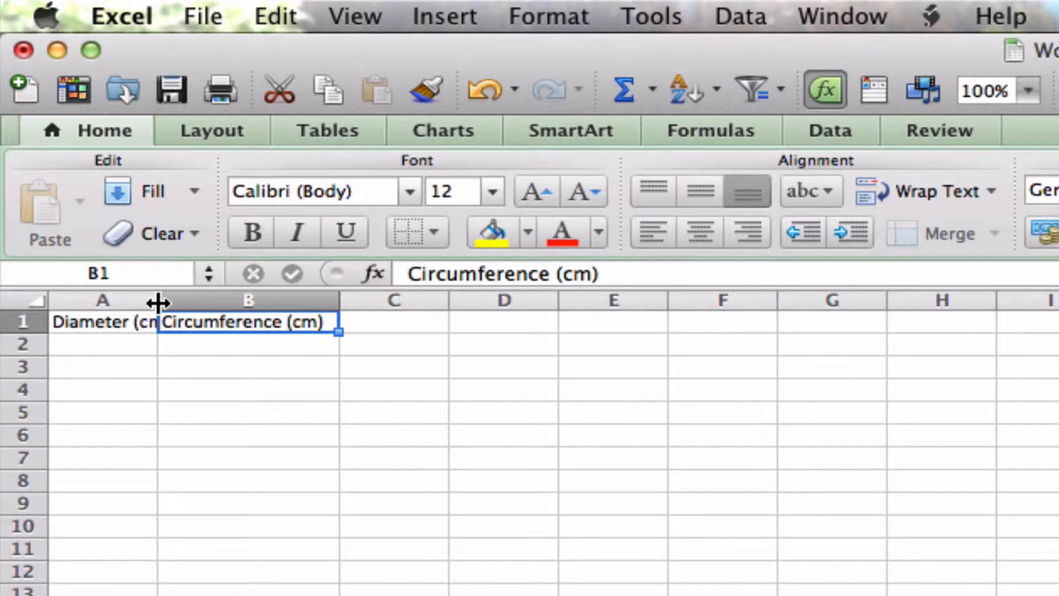
pyautogui.moveTo(157, 302); pyautogui.dragTo(191, 300)
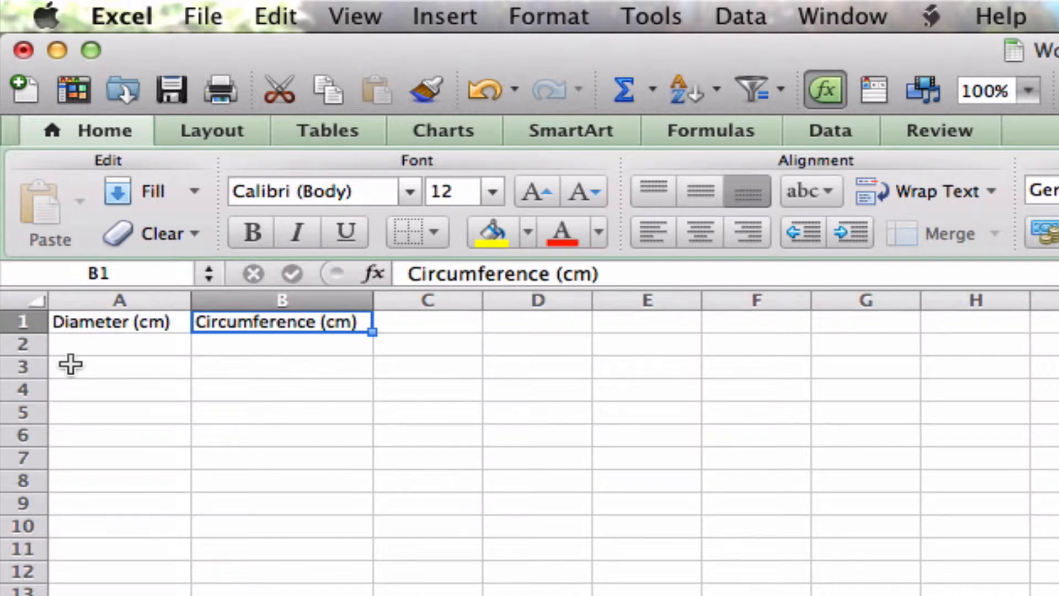
# Step: Make the "Diameter (cm)" and "Circumference (cm)" headers in A1 and B1 bold
pyautogui.click(125, 321)
pyautogui.click(249, 232)
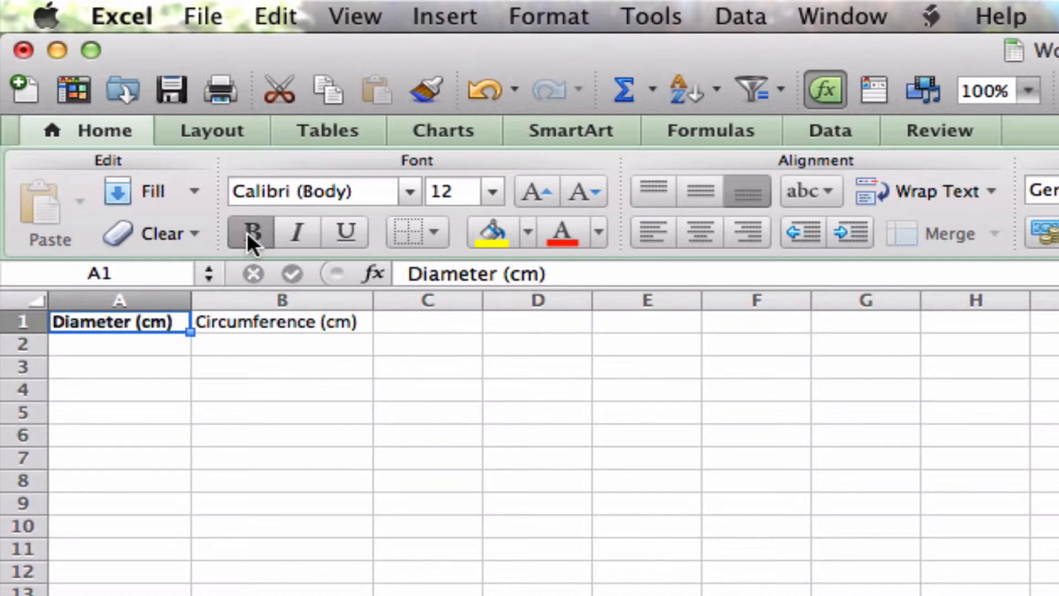
pyautogui.click(284, 326)
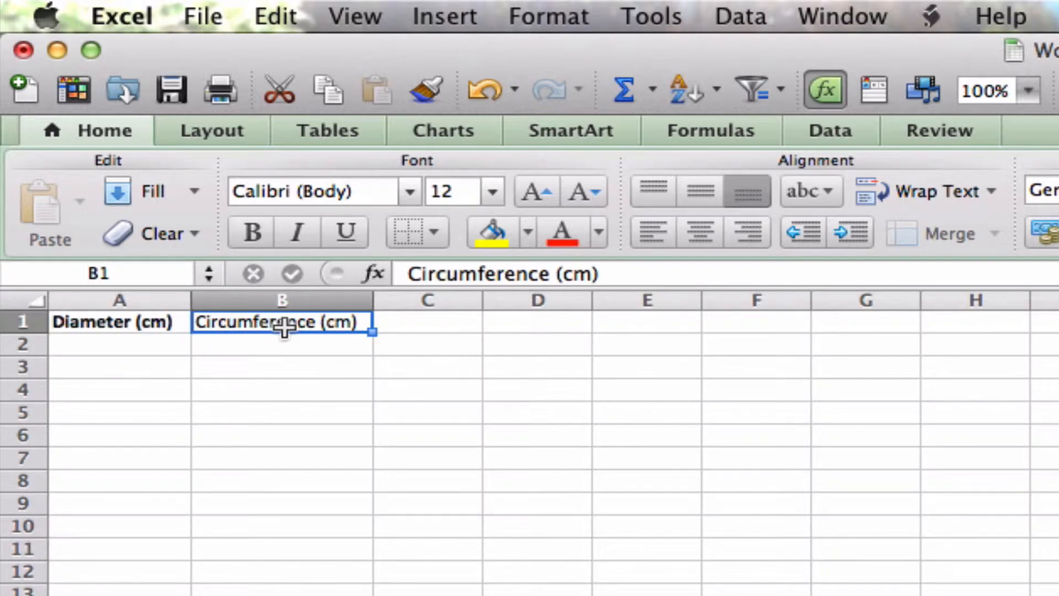
pyautogui.click(247, 231)
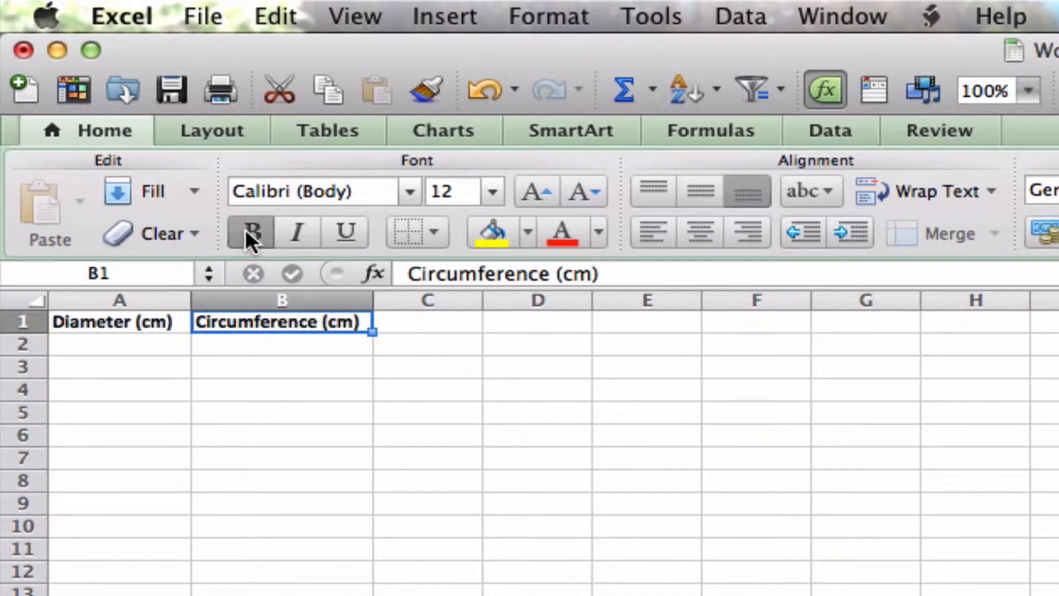
# Step: Enter the diameter values 1, 2, 3, 4 and 5 in cells A2 to A6
pyautogui.click(133, 352)
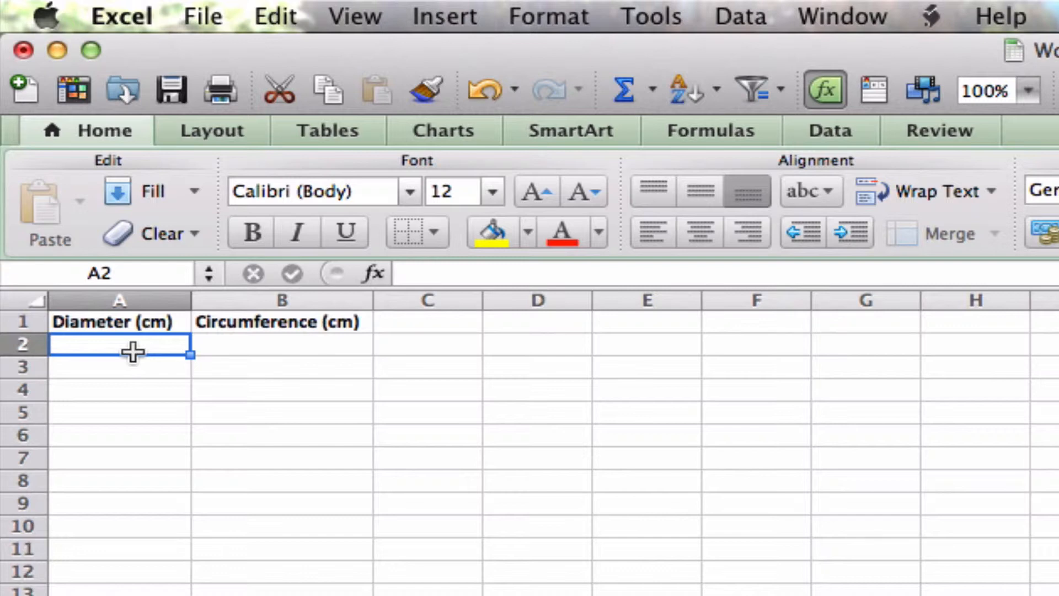
pyautogui.write('1')
pyautogui.press('Return')
pyautogui.write('2')
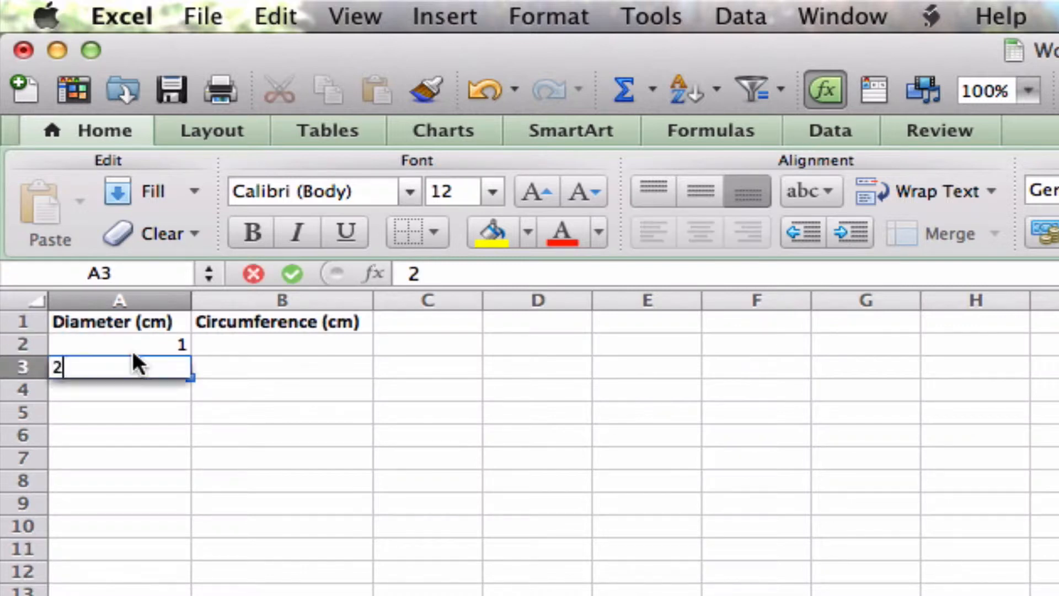
pyautogui.press('Return')
pyautogui.write('3')
pyautogui.press('Return')
pyautogui.write('4')
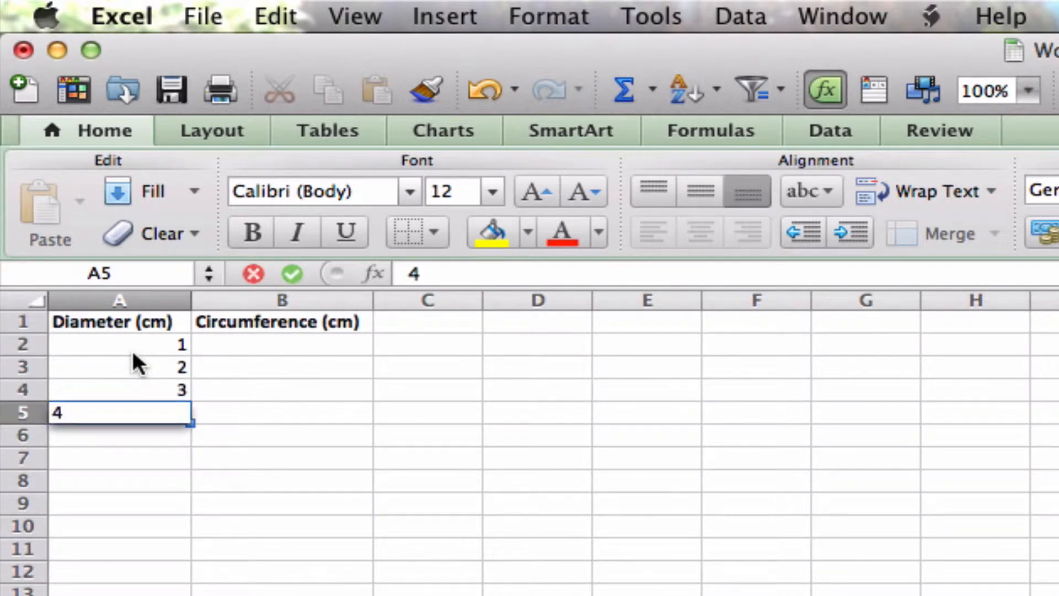
pyautogui.press('Return')
pyautogui.write('5')
pyautogui.press('Return')
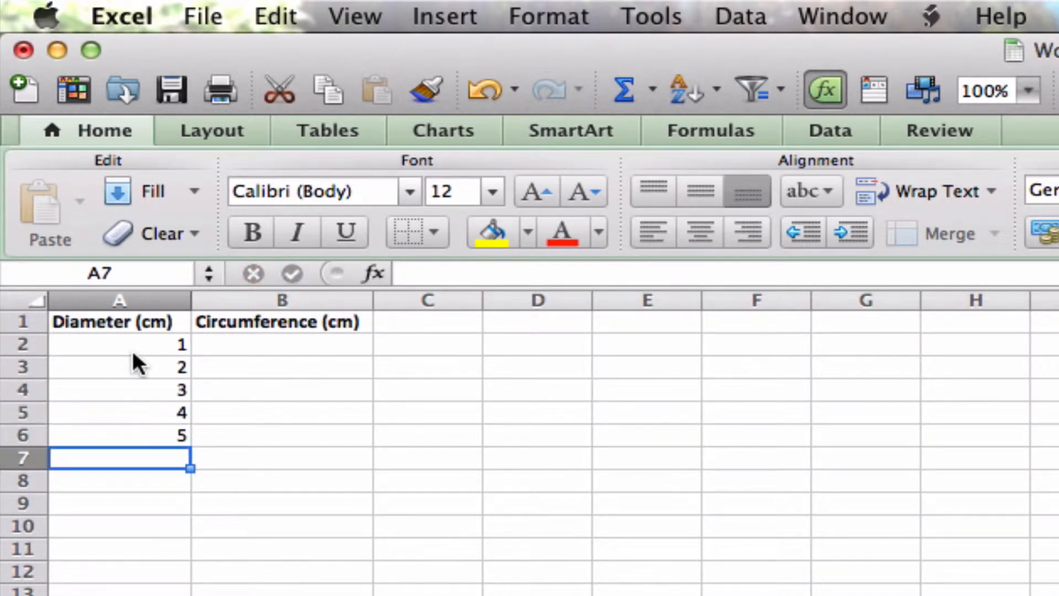
# Step: Enter the circumference values 3, 7, 10, 13 and 17 in cells B2 to B6
pyautogui.click(249, 352)
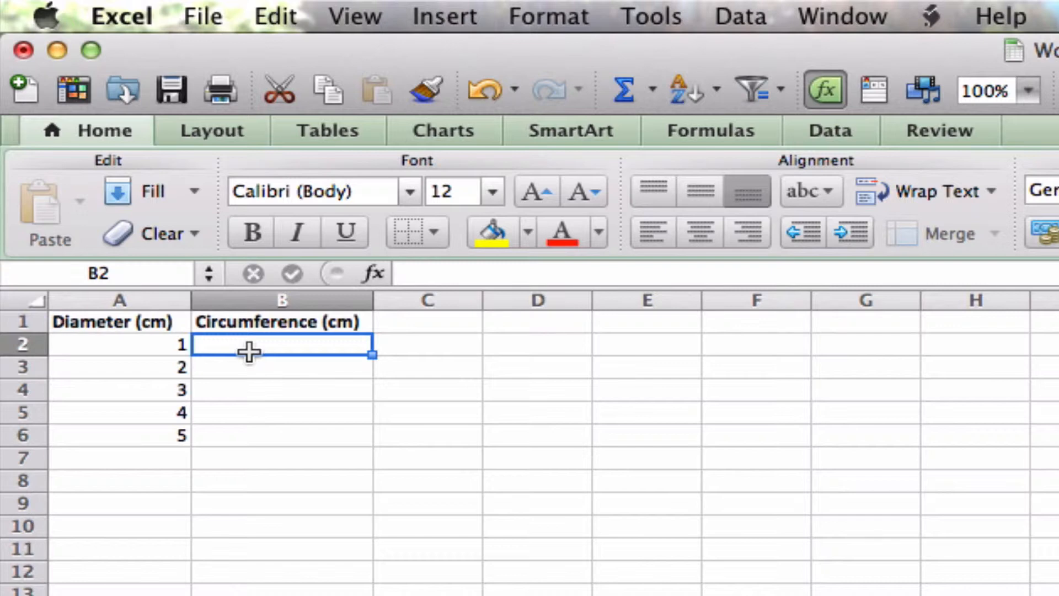
pyautogui.write('3')
pyautogui.press('Return')
pyautogui.write('7')
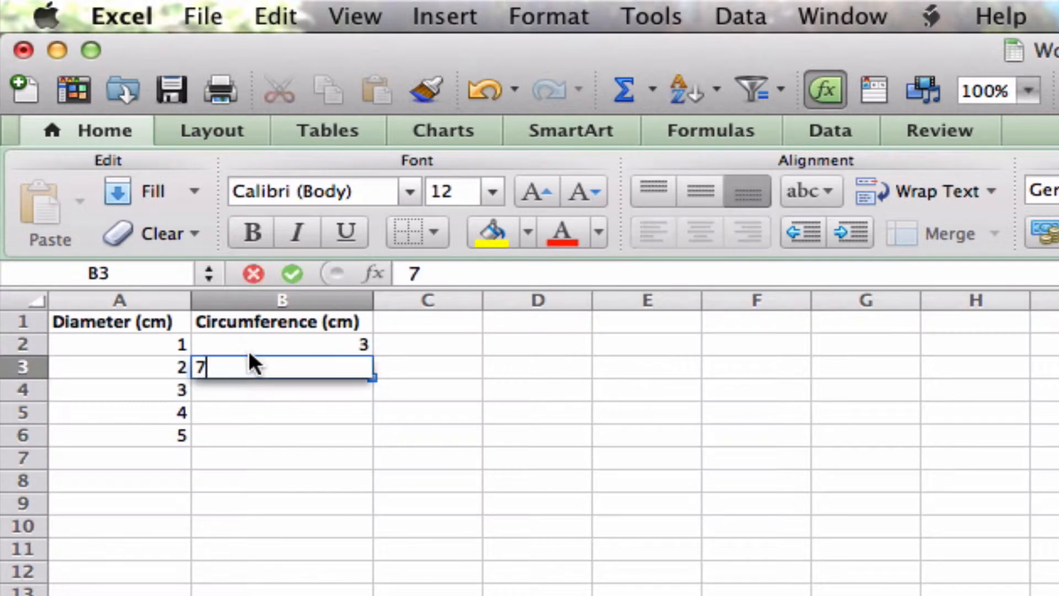
pyautogui.press('Return')
pyautogui.write('10')
pyautogui.press('Return')
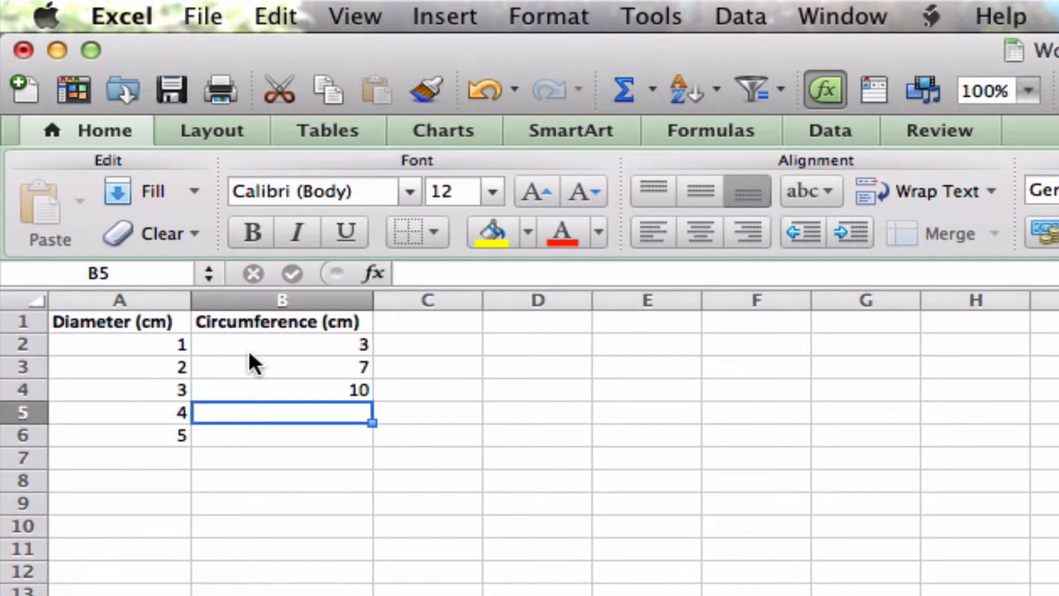
pyautogui.write('13')
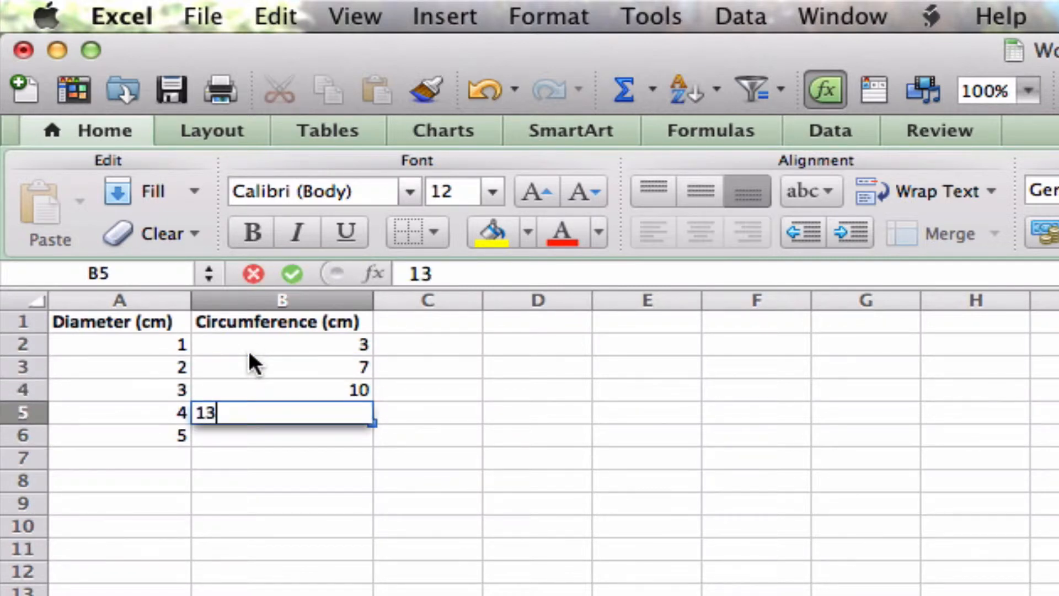
pyautogui.press('Return')
pyautogui.write('17')
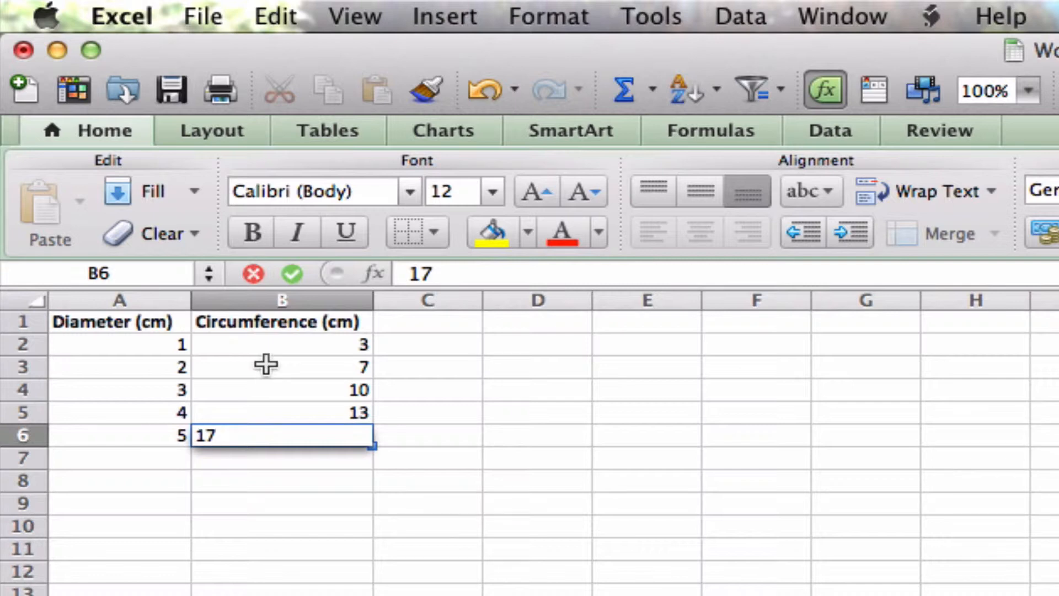
pyautogui.click(266, 364)
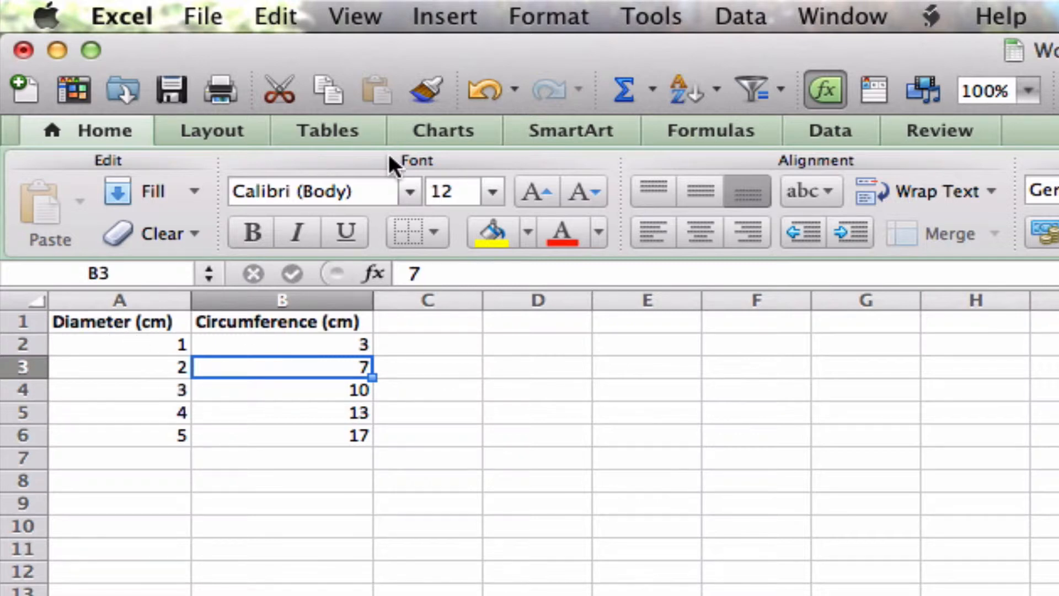
# Step: Look through the available chart types, including the less common ones such as stock, surface and doughnut
pyautogui.click(436, 129)
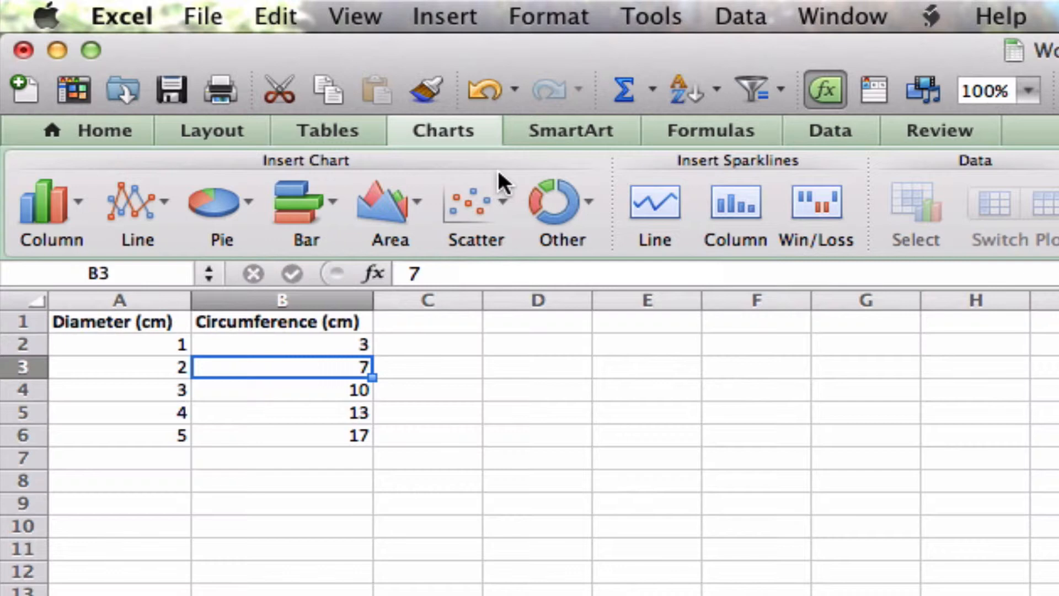
pyautogui.click(592, 194)
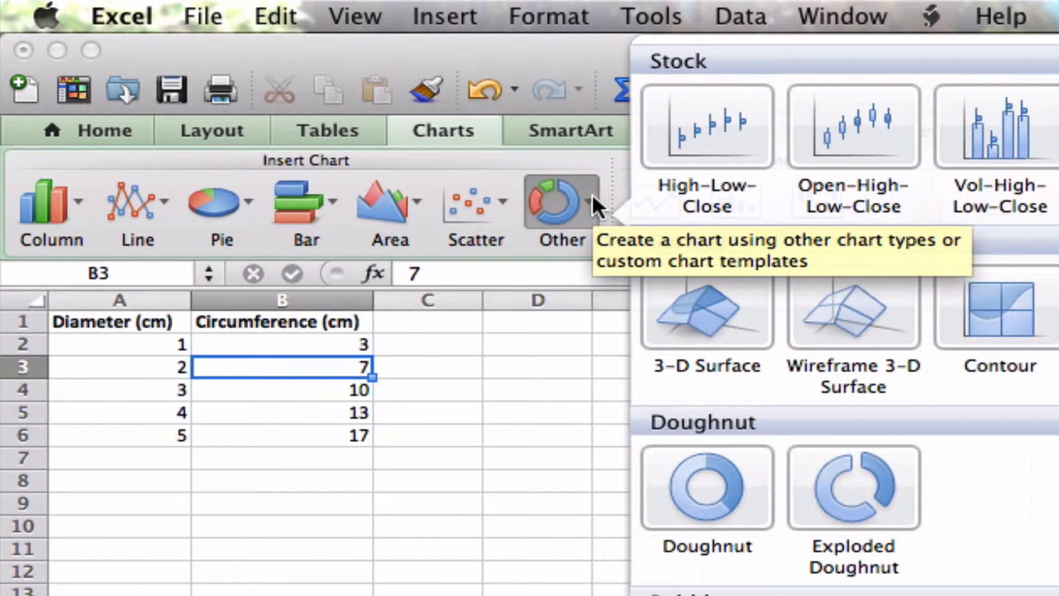
pyautogui.click(528, 391)
pyautogui.click(531, 393)
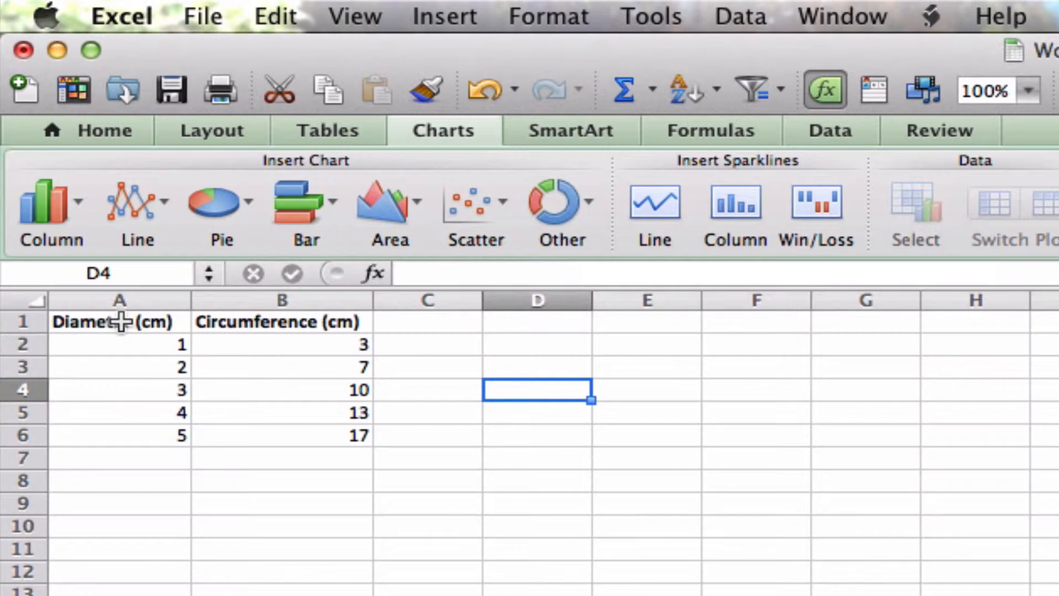
# Step: Insert a markers-only scatter chart of the data in A1:B6 and move it closer to the table, starting around cell C6
pyautogui.moveTo(121, 321); pyautogui.dragTo(276, 425)
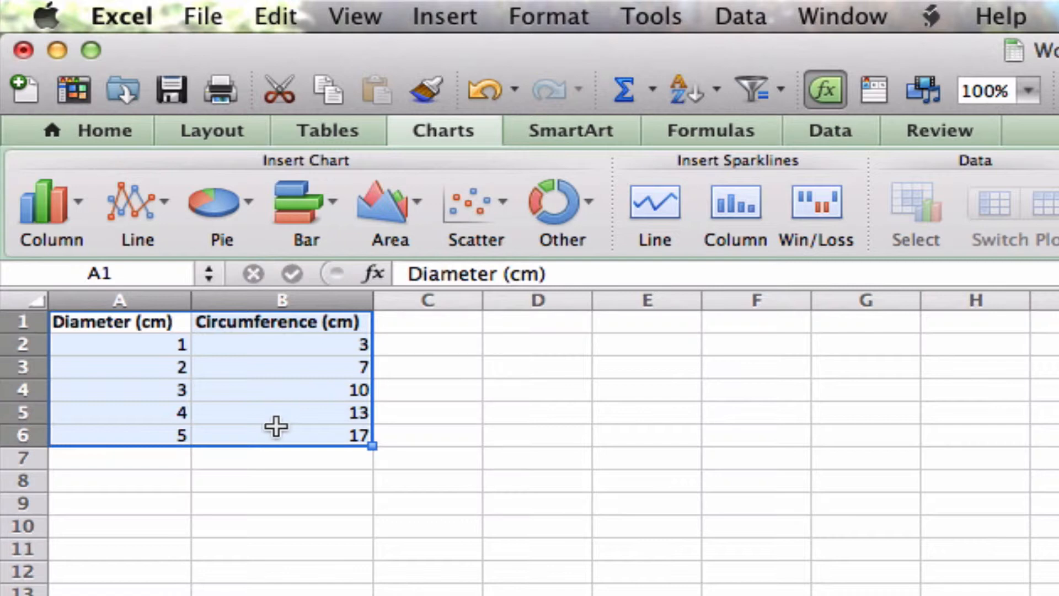
pyautogui.click(472, 199)
pyautogui.click(323, 391)
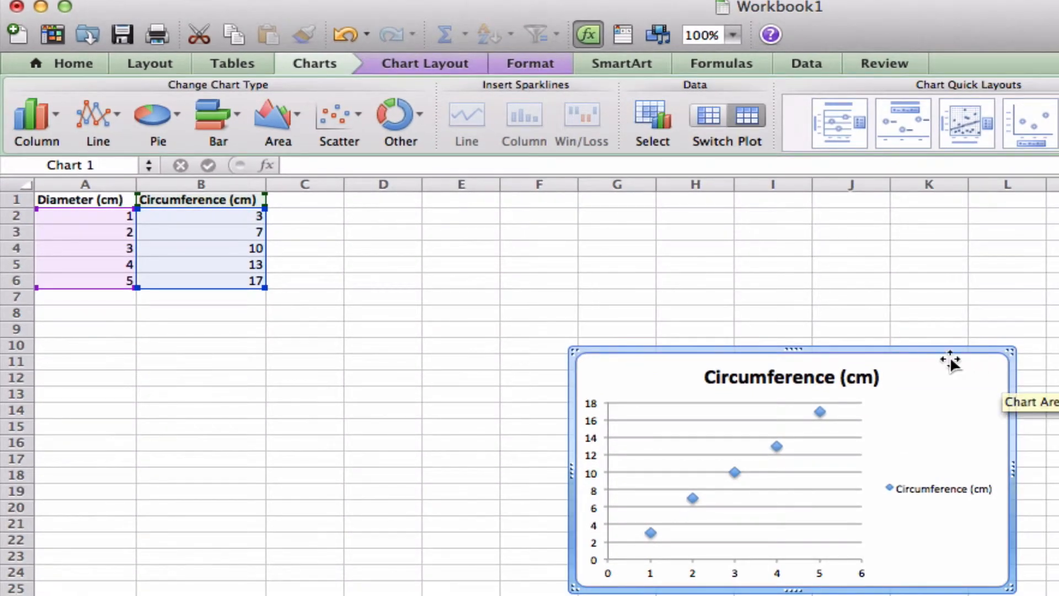
pyautogui.moveTo(941, 350); pyautogui.dragTo(657, 273)
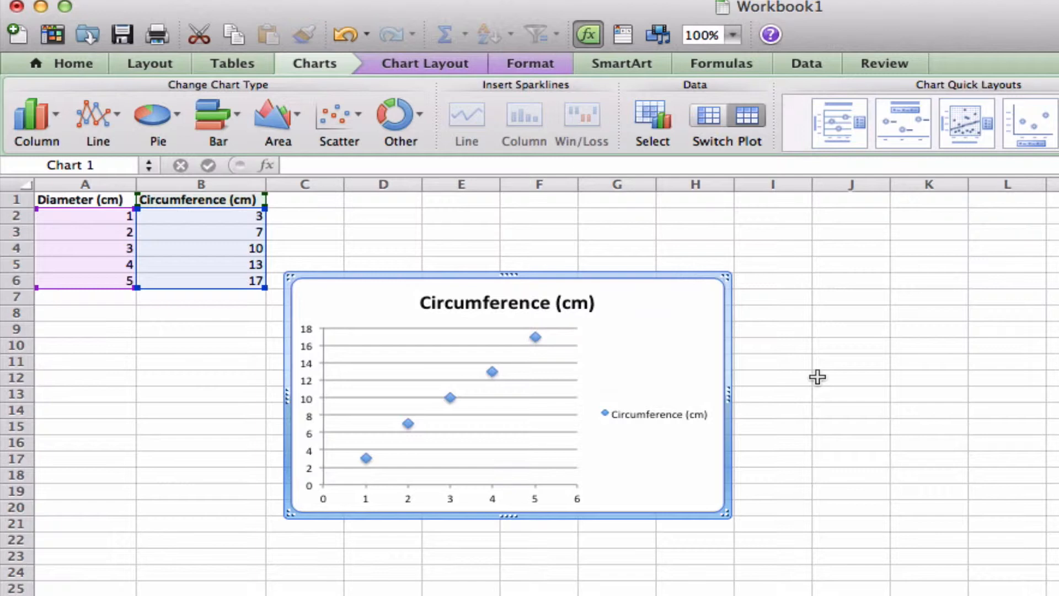
# Step: Replace the word Circumference in the chart title with "Circumference v diameter"
pyautogui.click(496, 302)
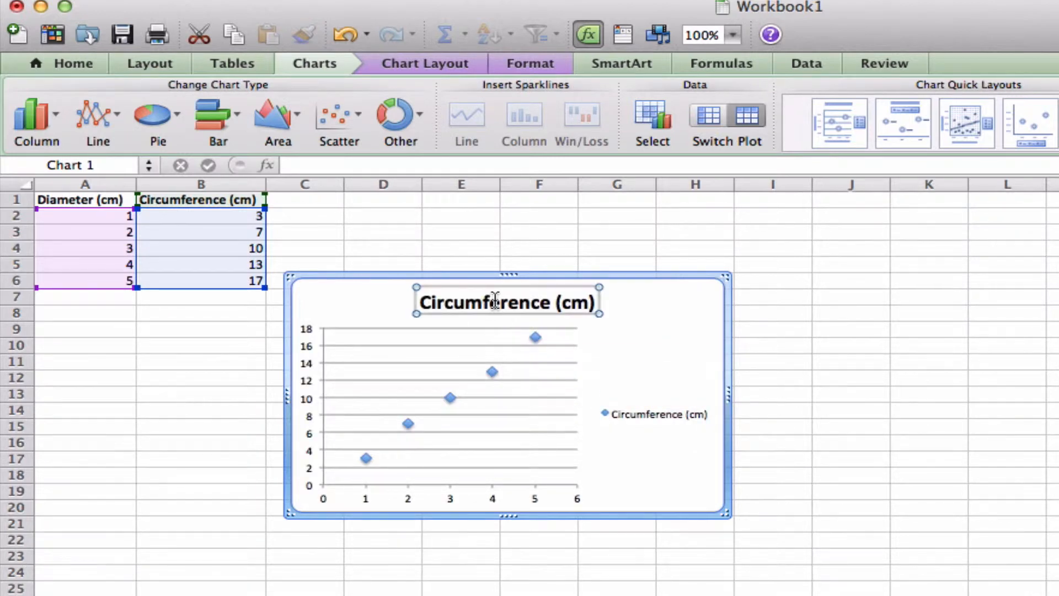
pyautogui.doubleClick(495, 301)
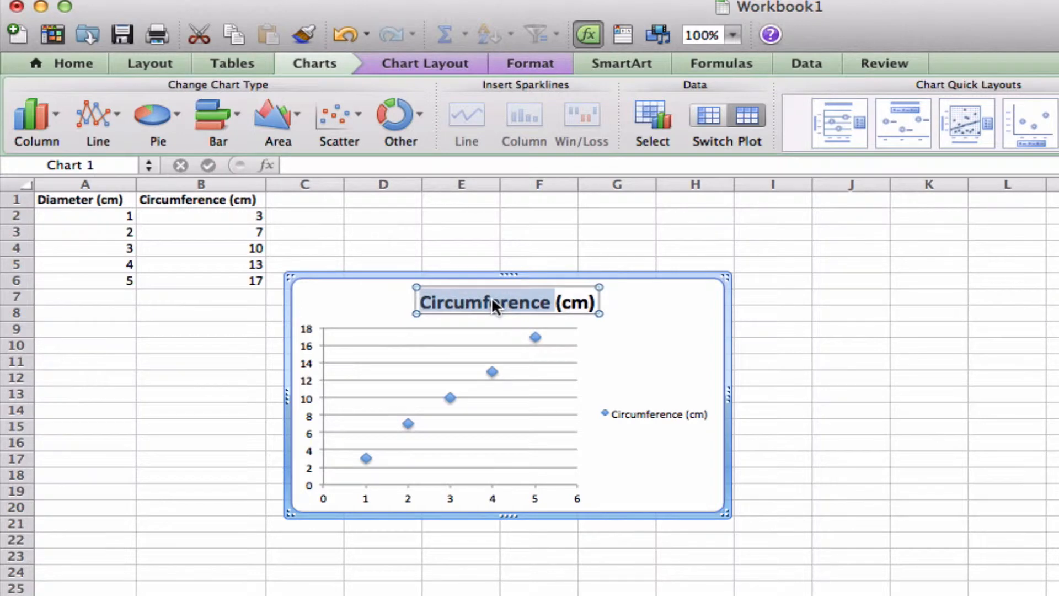
pyautogui.write('Diam')
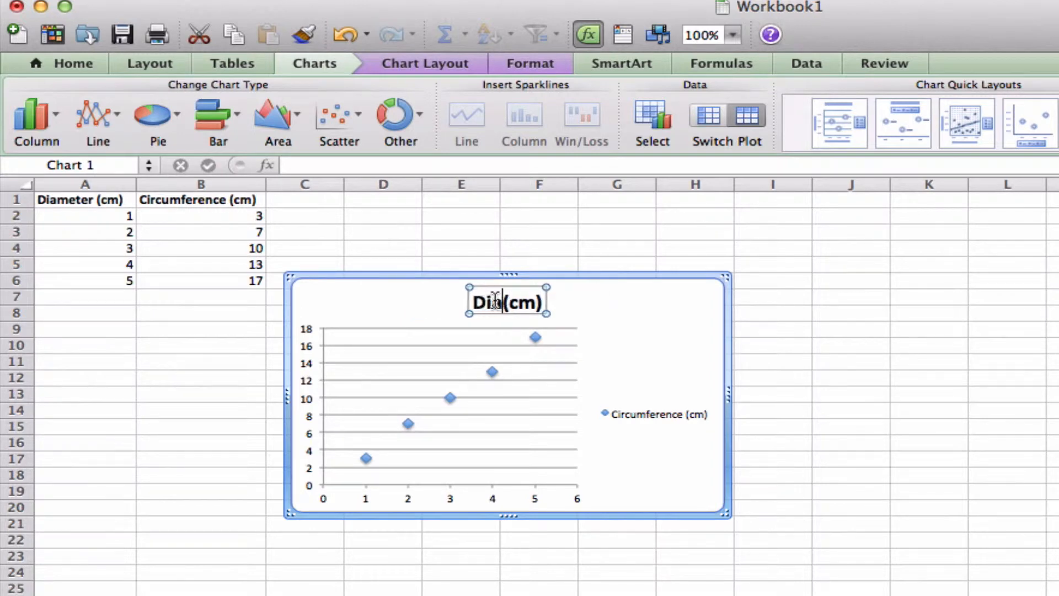
pyautogui.press('BackSpace')
pyautogui.press('BackSpace')
pyautogui.press('BackSpace')
pyautogui.press('BackSpace')
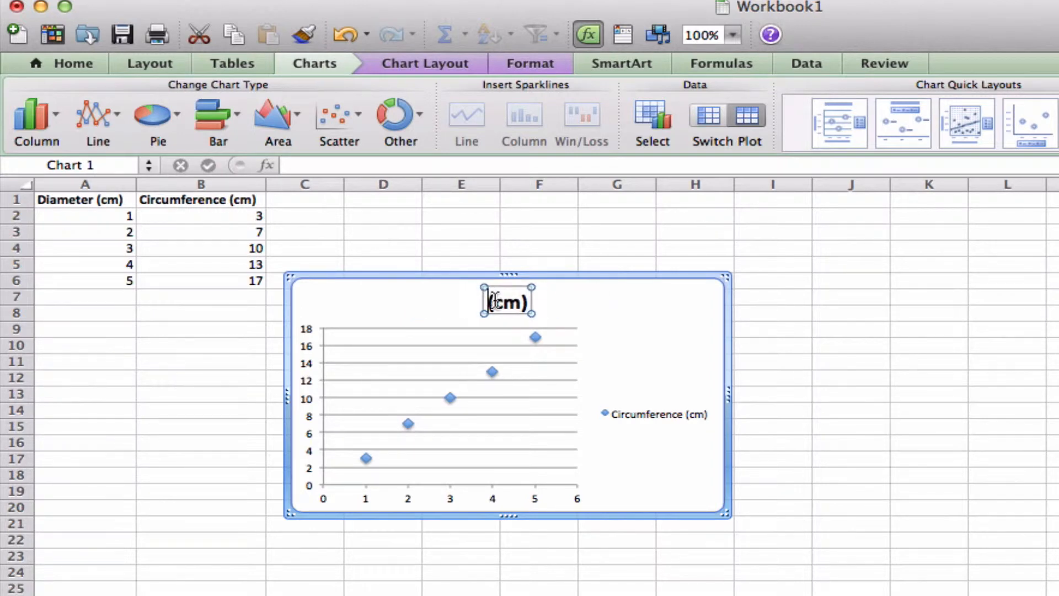
pyautogui.write('Circumferen')
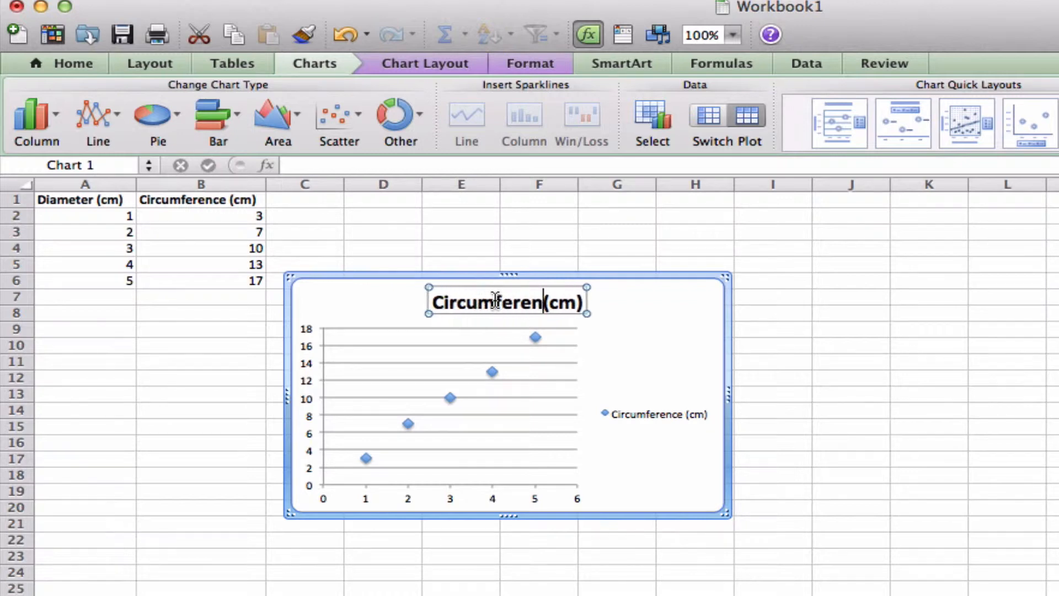
pyautogui.write('ce v')
pyautogui.write('diameter')
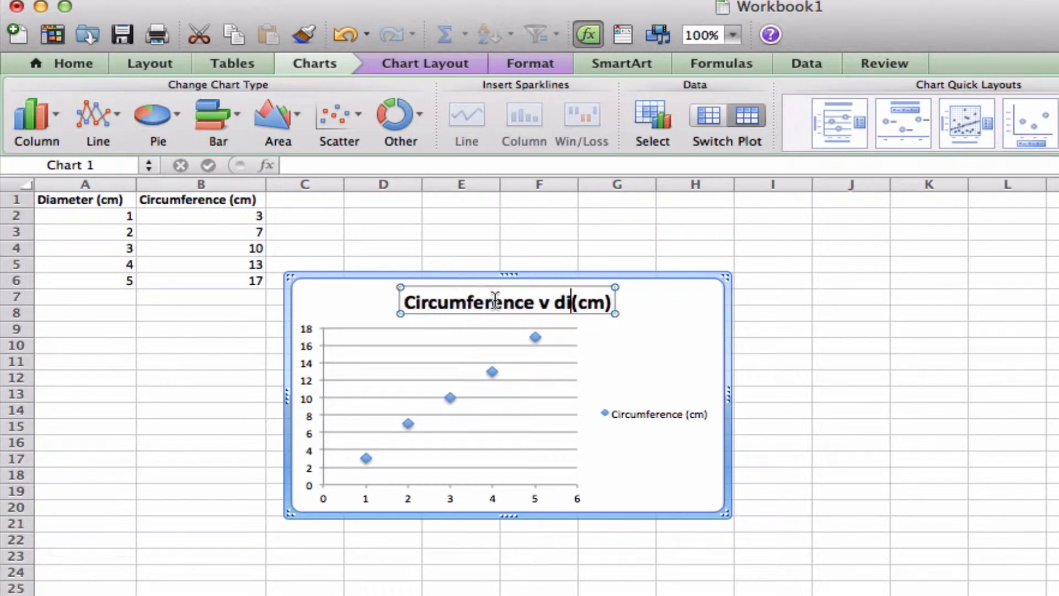
# Step: Remove the "(cm)" unit from the end of the chart title and finish editing it
pyautogui.press('Right')
pyautogui.press('Right')
pyautogui.press('Right')
pyautogui.press('Right')
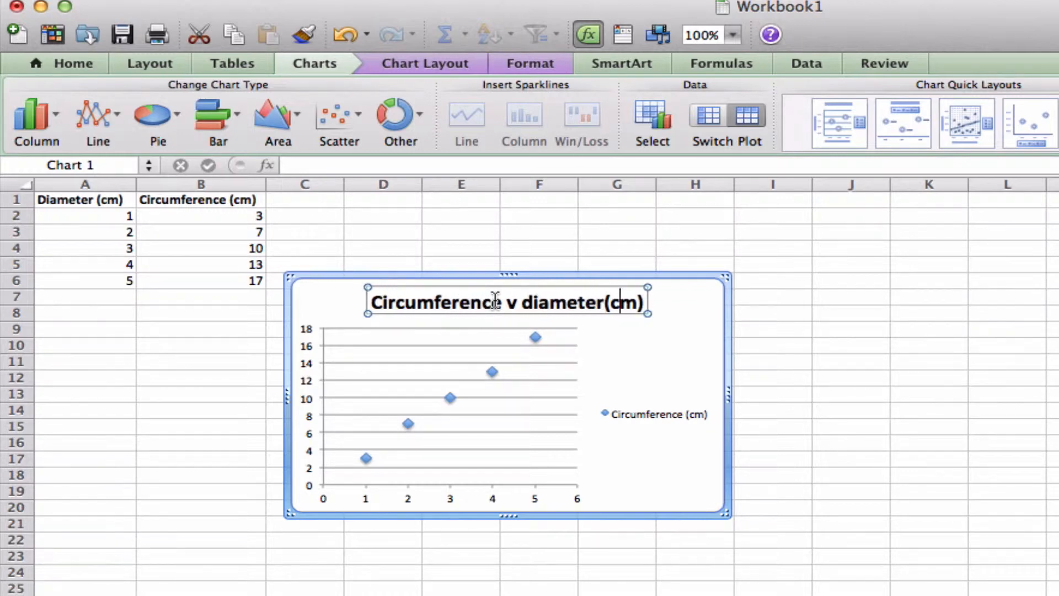
pyautogui.press('BackSpace')
pyautogui.press('BackSpace')
pyautogui.press('BackSpace')
pyautogui.press('BackSpace')
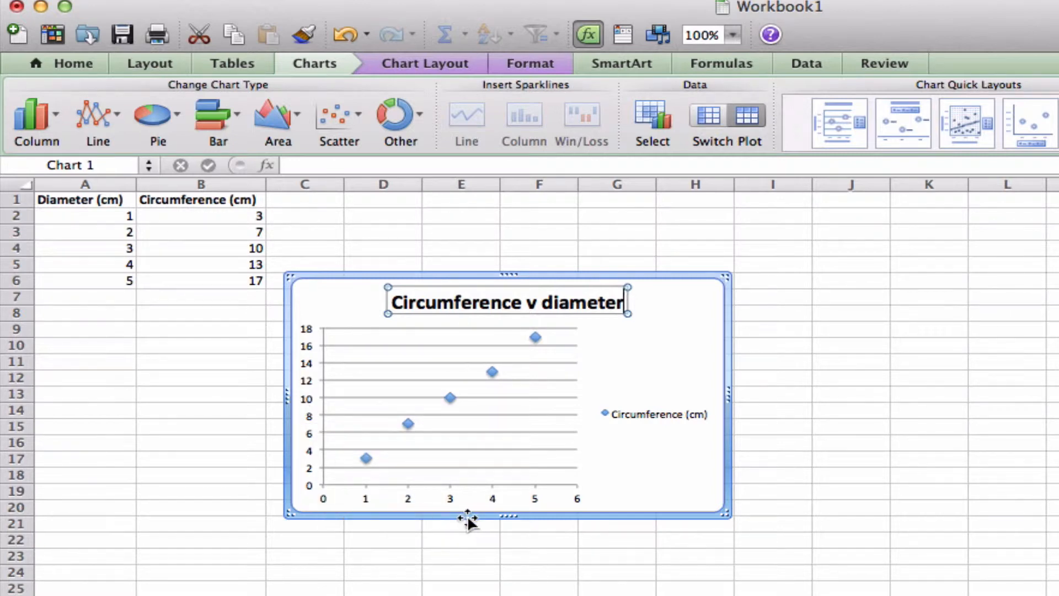
pyautogui.press('Escape')
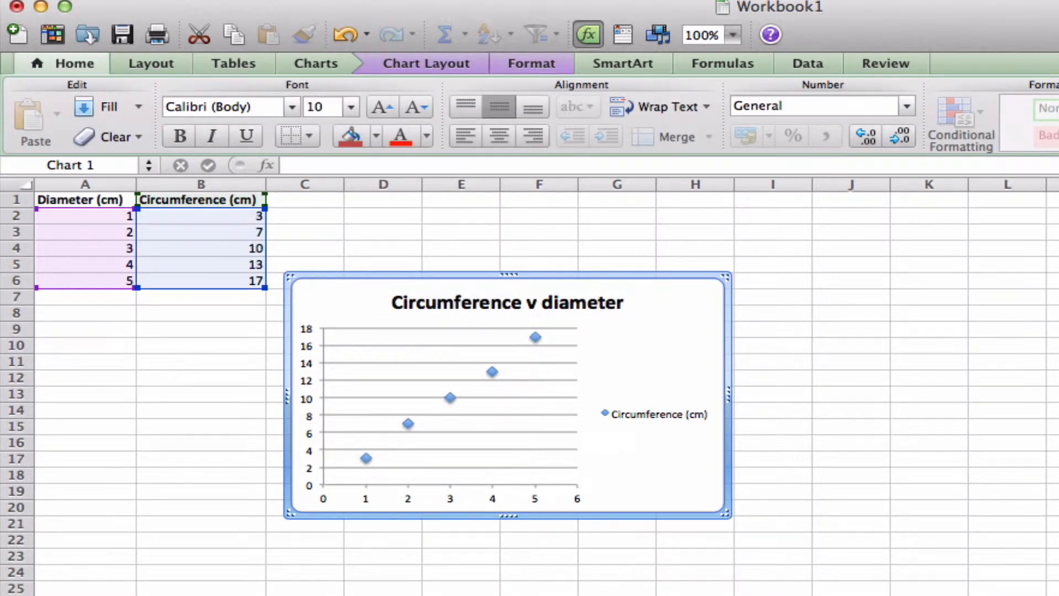
# Step: Add a horizontal axis title below the axis reading "Diameter (cm)"
pyautogui.click(423, 65)
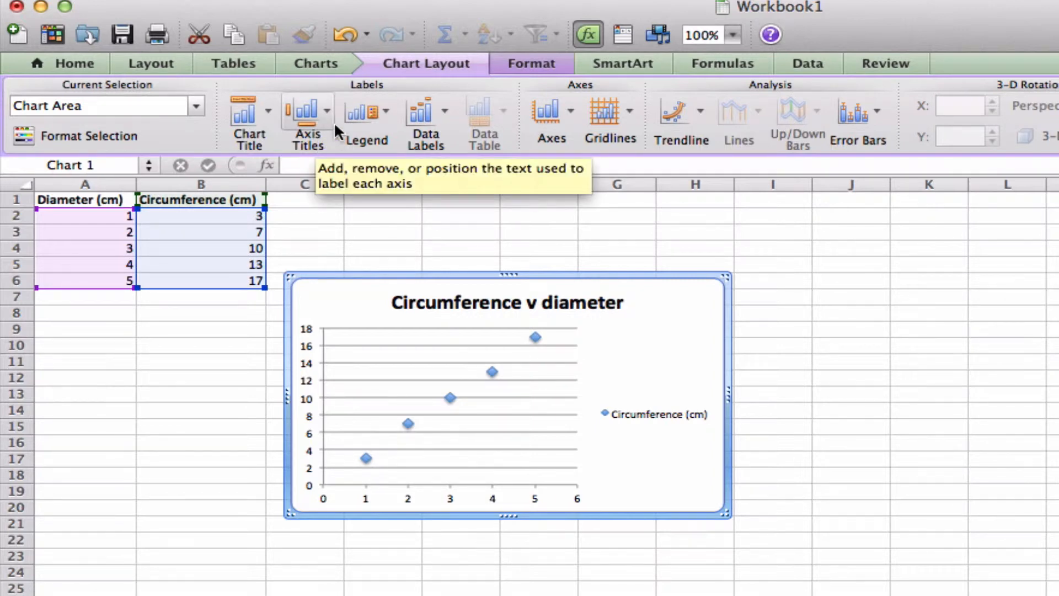
pyautogui.click(326, 105)
pyautogui.moveTo(346, 147)
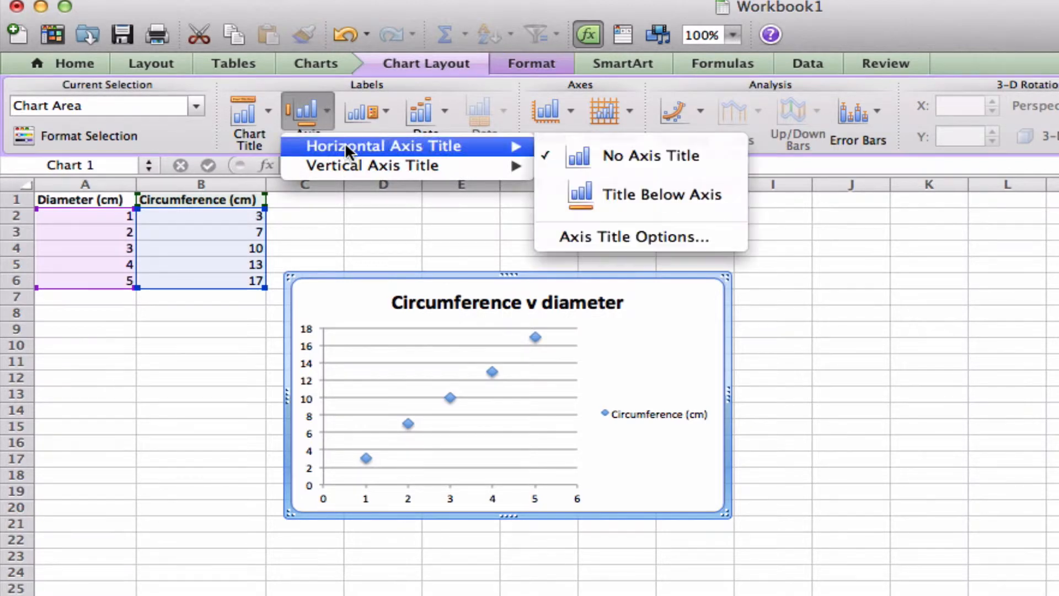
pyautogui.click(618, 196)
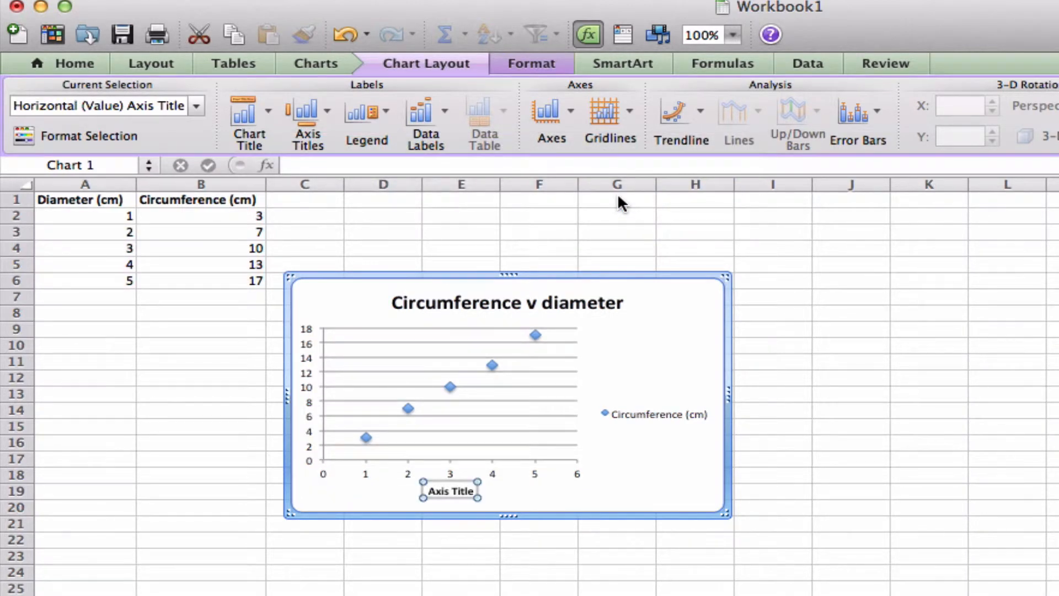
pyautogui.write('Diamet')
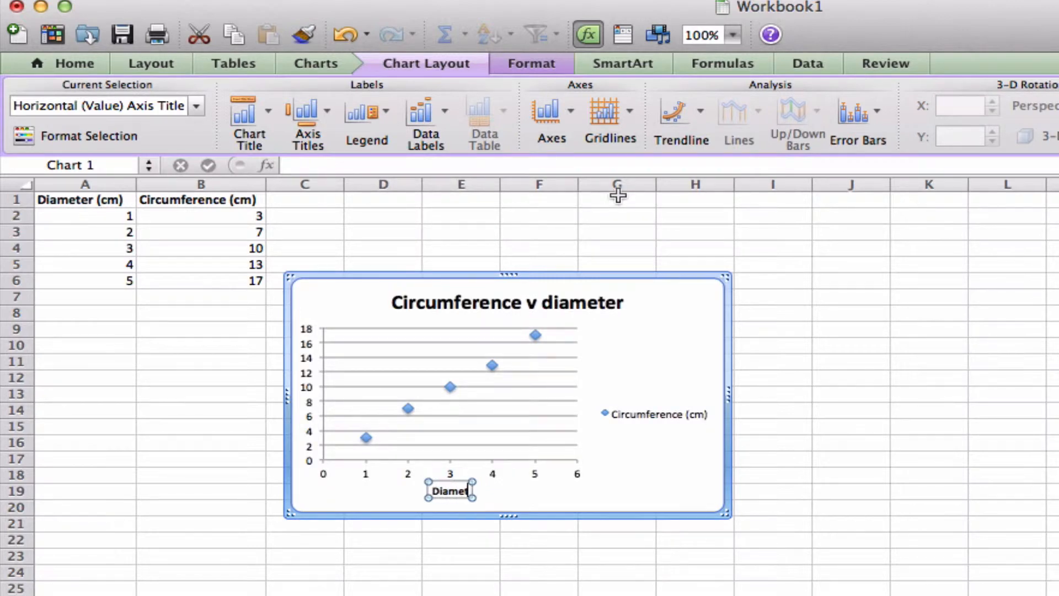
pyautogui.write('er (cm)')
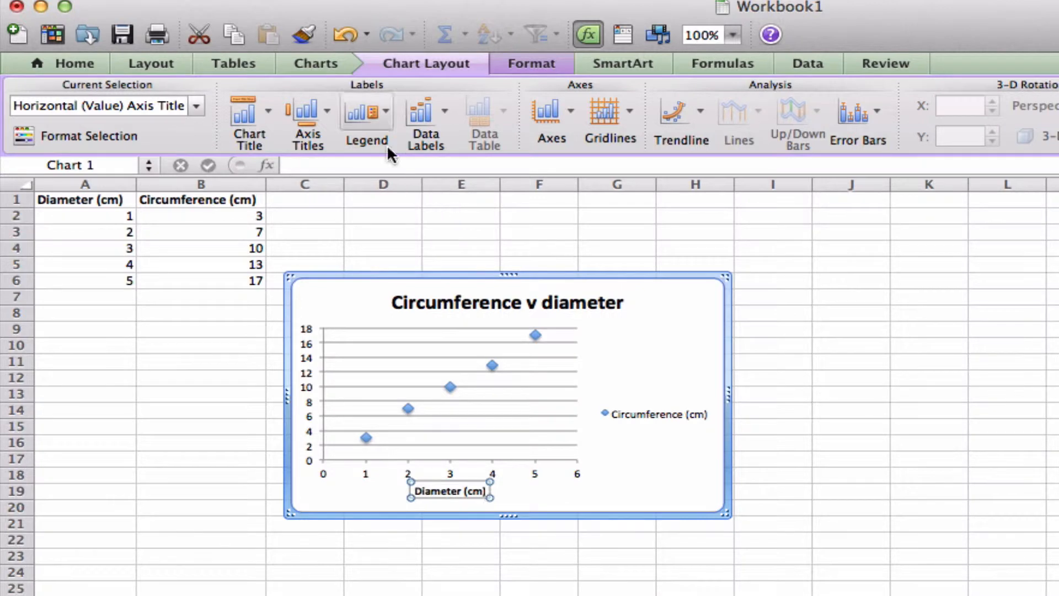
# Step: Add a rotated vertical axis title reading "Circumference (cm)"
pyautogui.click(326, 109)
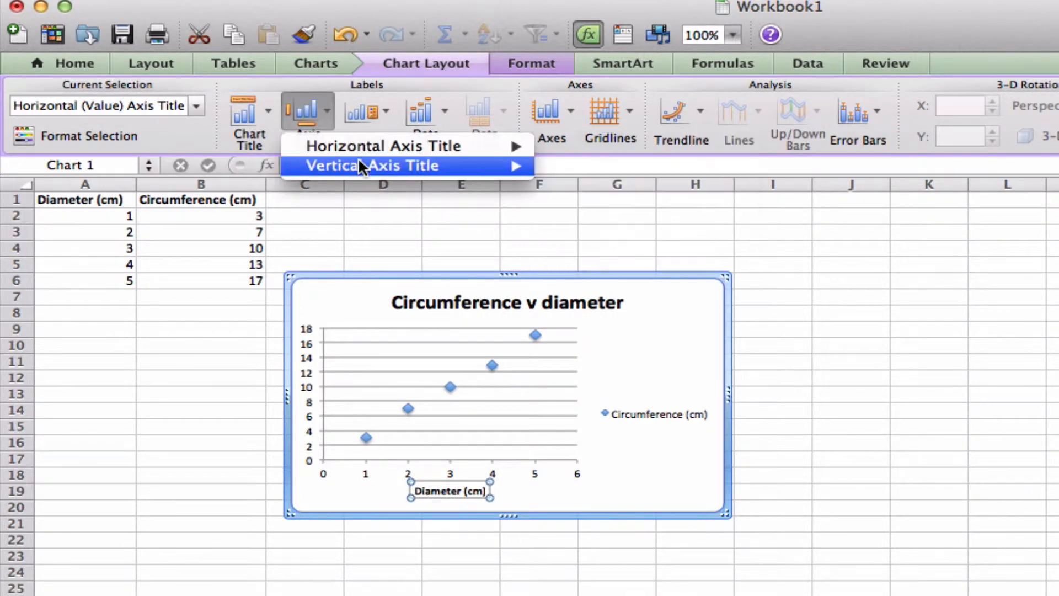
pyautogui.moveTo(364, 164)
pyautogui.click(595, 219)
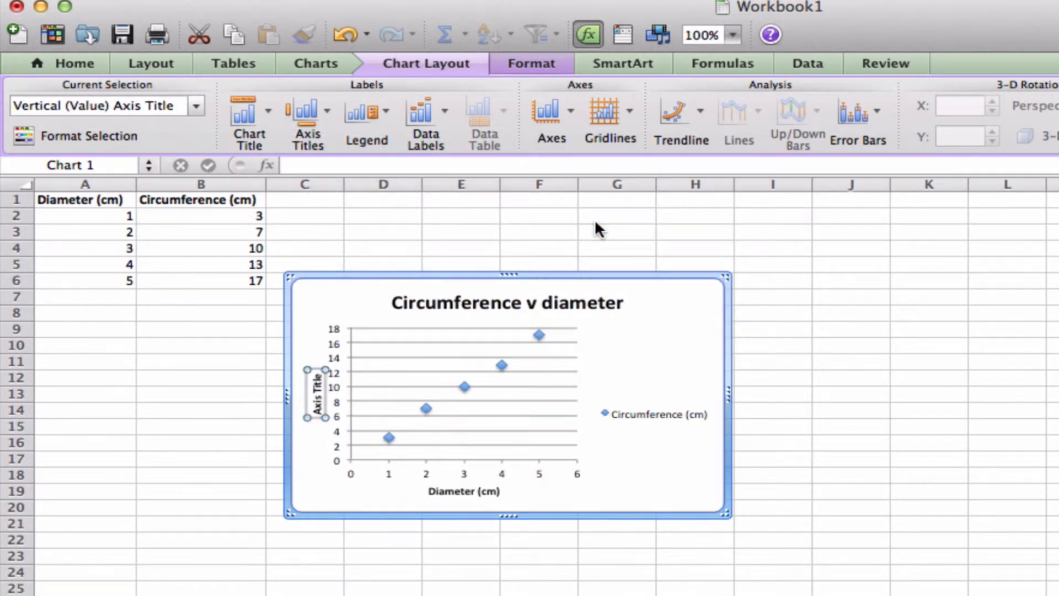
pyautogui.write('C')
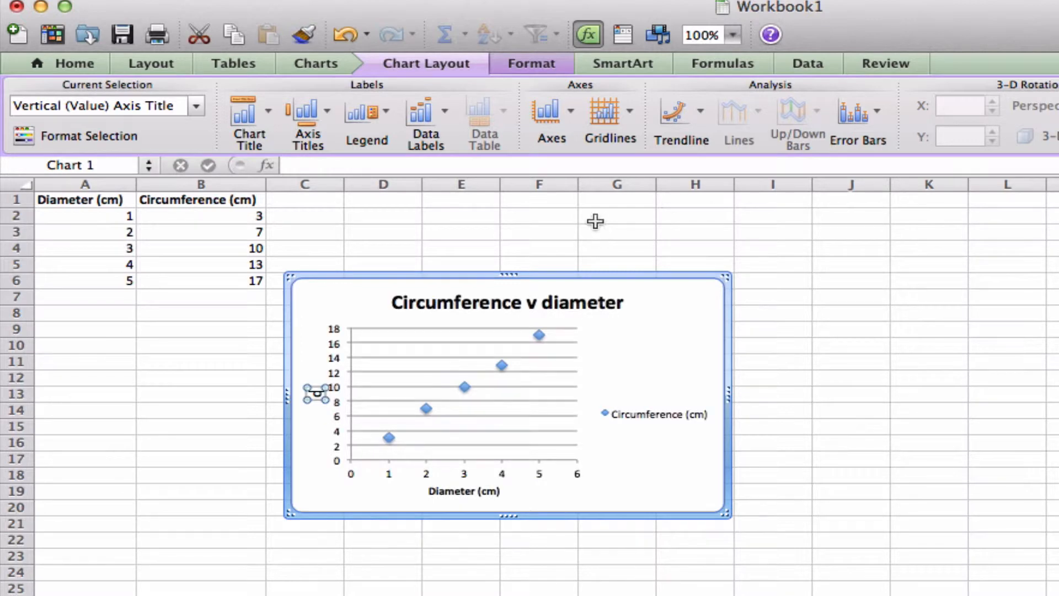
pyautogui.write('ircum')
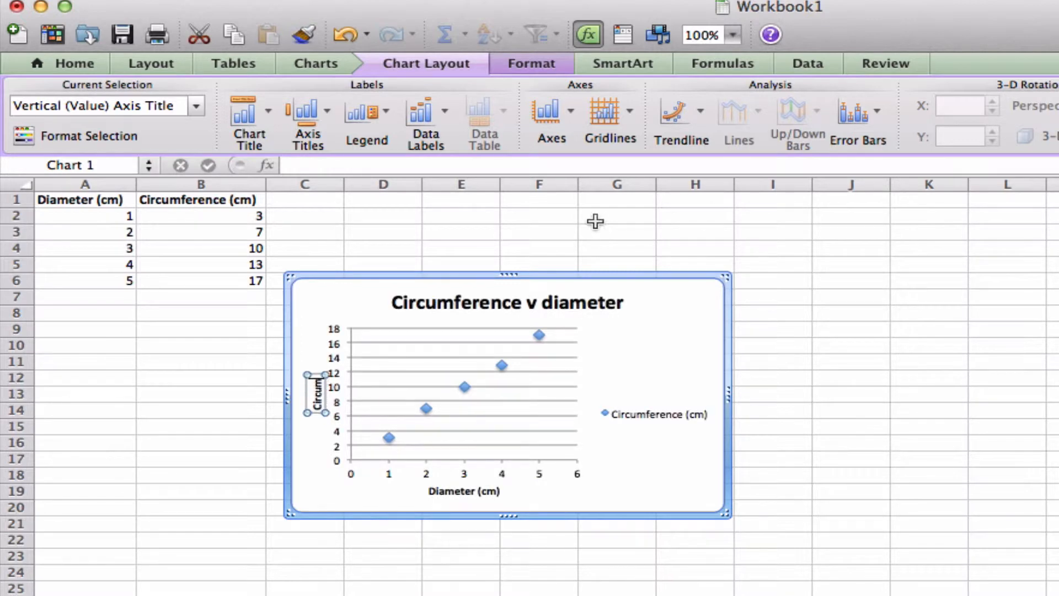
pyautogui.write('ference (cm)')
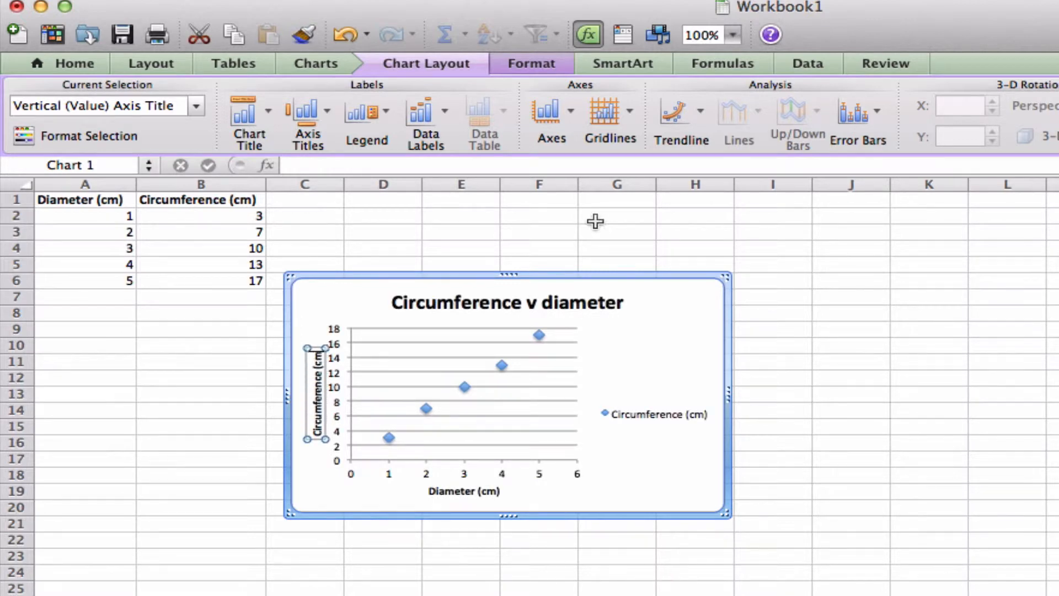
# Step: Delete the chart's legend and enlarge the chart so it extends to about column J and row 25
pyautogui.click(659, 415)
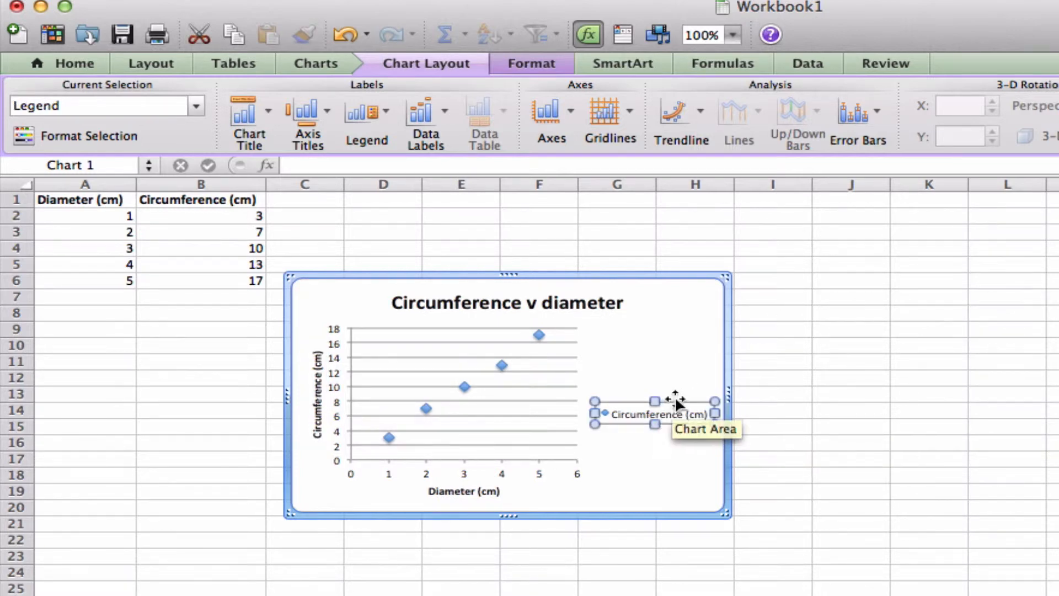
pyautogui.press('Delete')
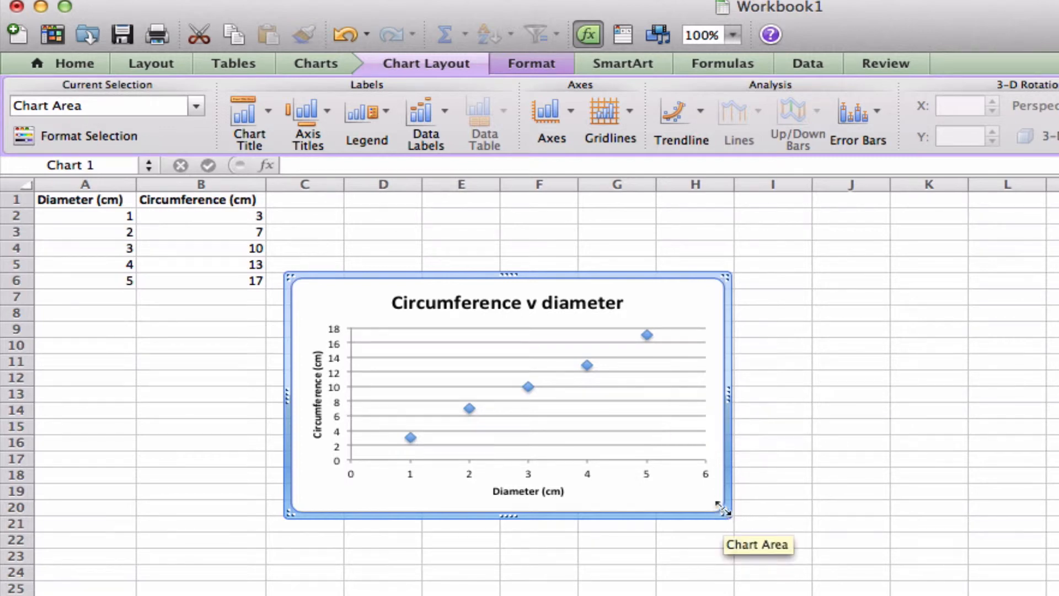
pyautogui.moveTo(724, 513); pyautogui.dragTo(839, 591)
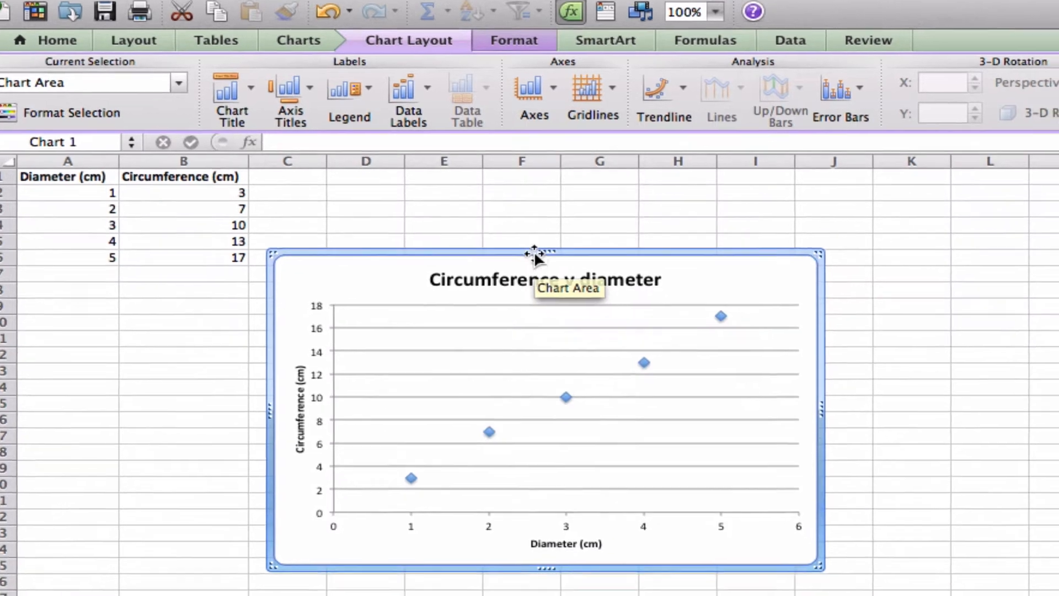
# Step: Move the chart beneath the data table so it starts around cell B7, and deselect it
pyautogui.moveTo(525, 276); pyautogui.dragTo(519, 290)
pyautogui.moveTo(441, 185); pyautogui.dragTo(351, 195)
pyautogui.click(594, 146)
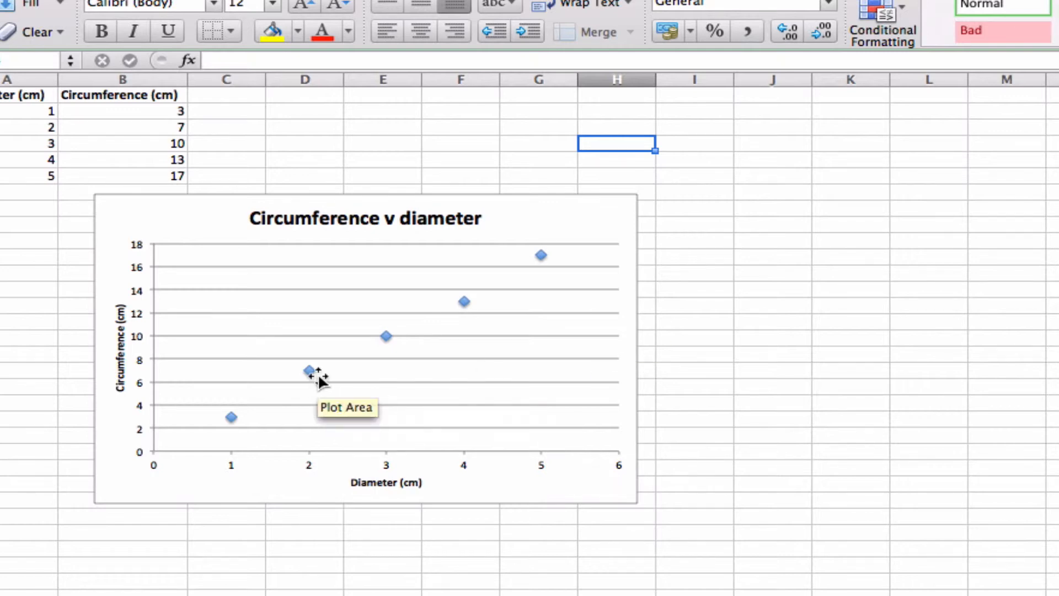
# Step: Add a trendline to the circumference data points in the scatter chart
pyautogui.moveTo(309, 371)
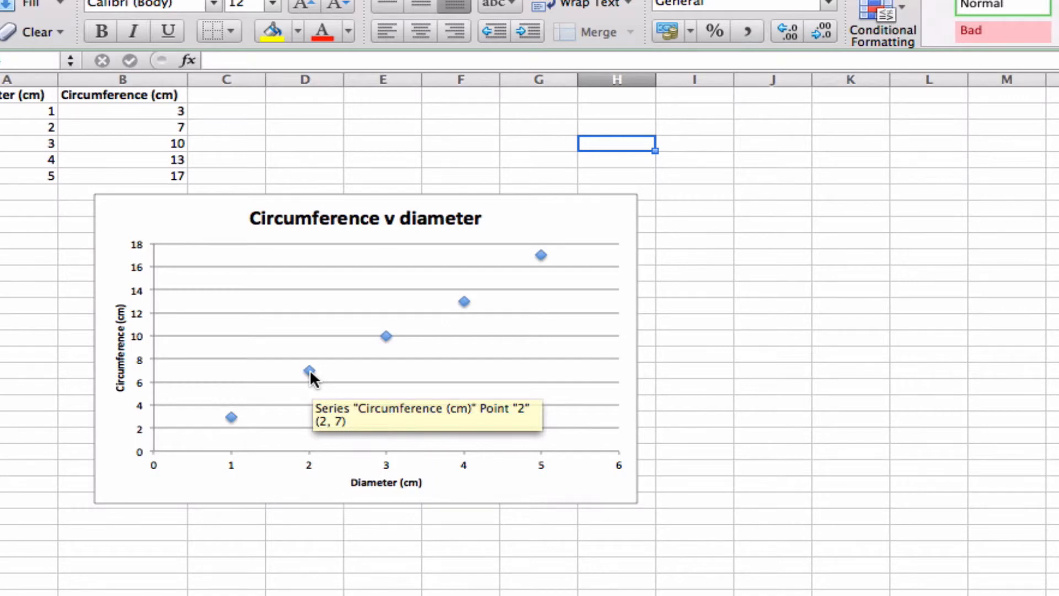
pyautogui.rightClick(310, 369)
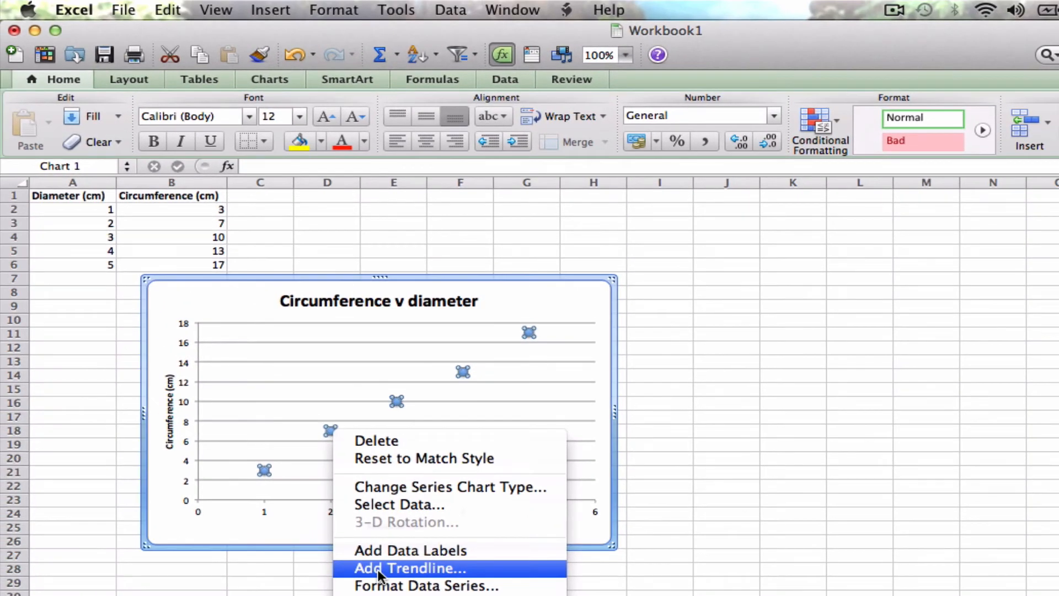
pyautogui.click(378, 572)
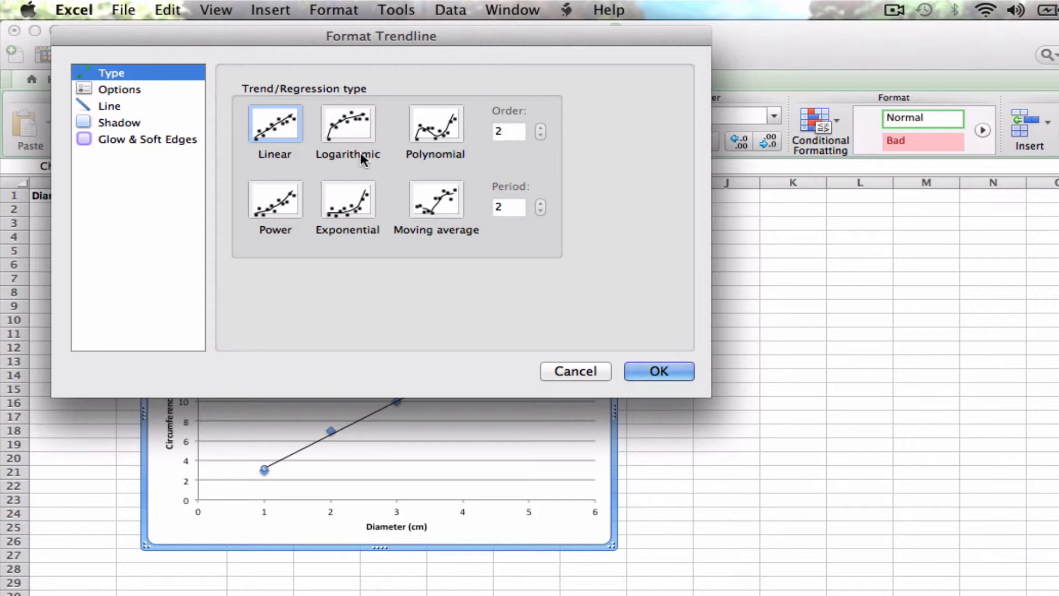
# Step: Preview the logarithmic, power and exponential trendline types on the chart and return to Linear
pyautogui.click(353, 128)
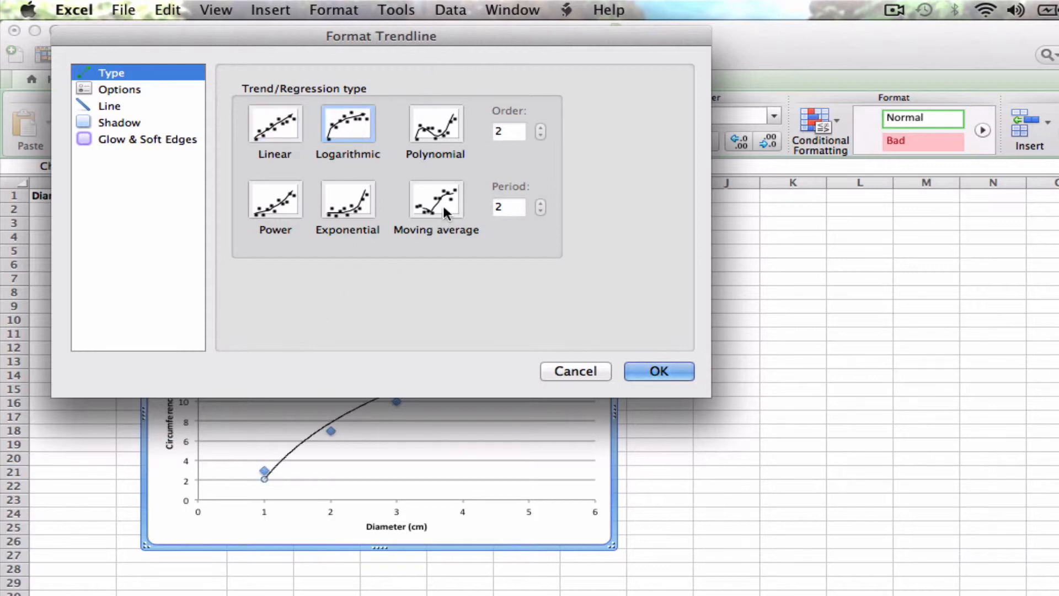
pyautogui.moveTo(427, 38); pyautogui.dragTo(933, 144)
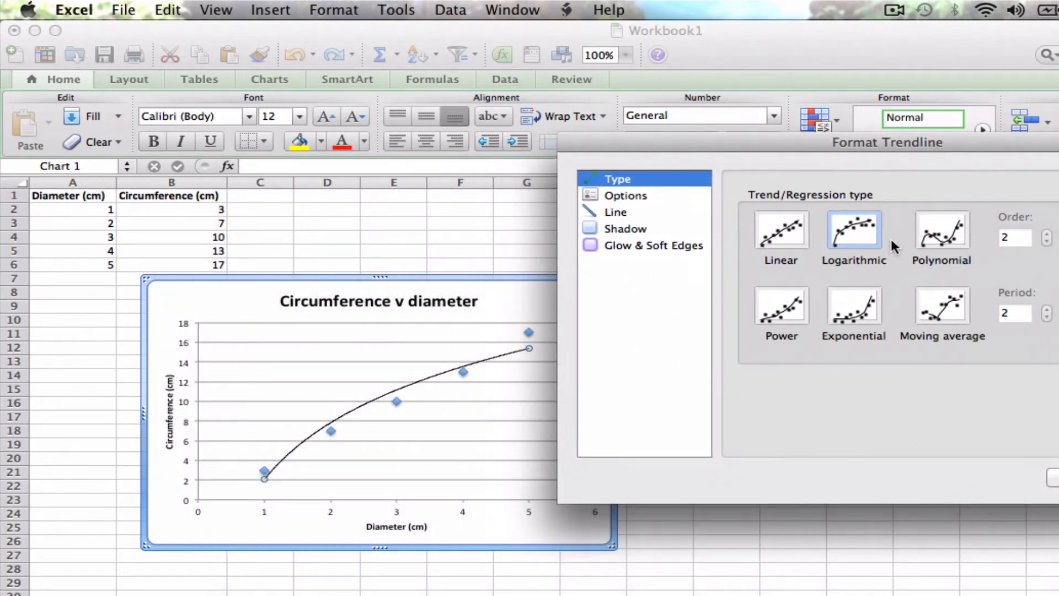
pyautogui.click(801, 297)
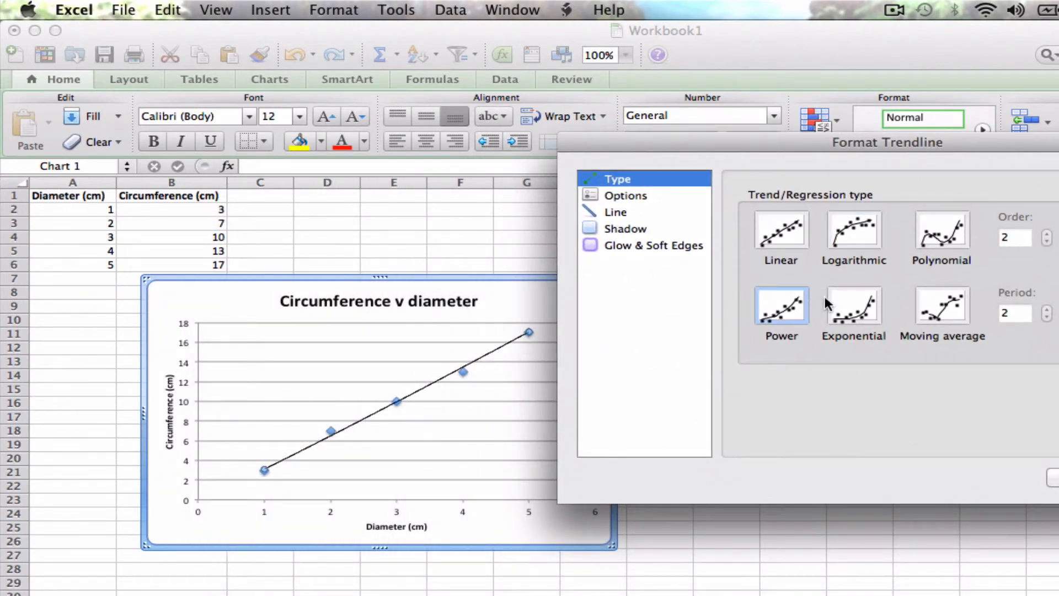
pyautogui.click(839, 301)
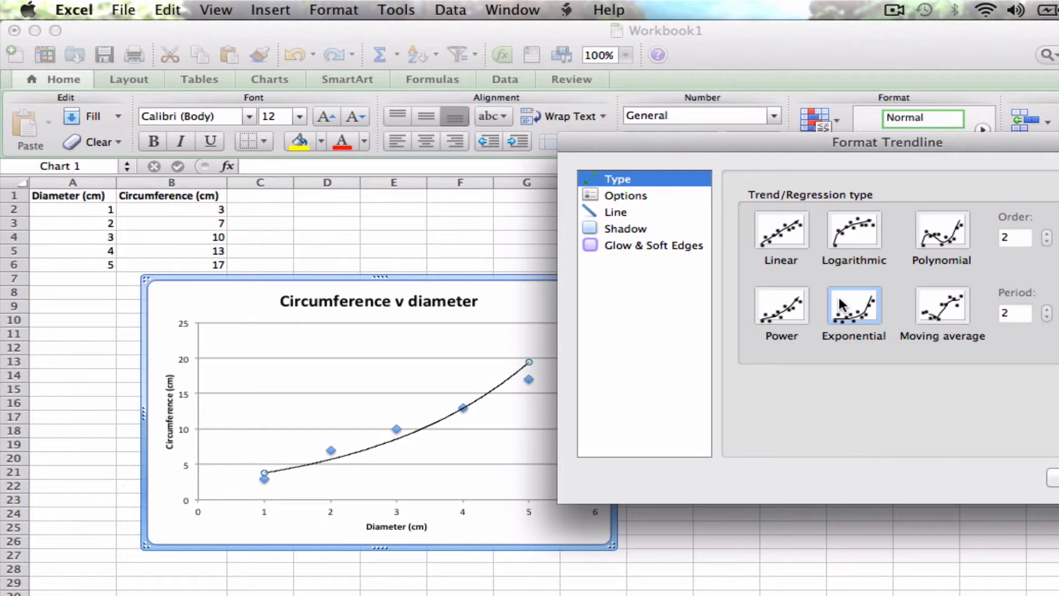
pyautogui.click(786, 232)
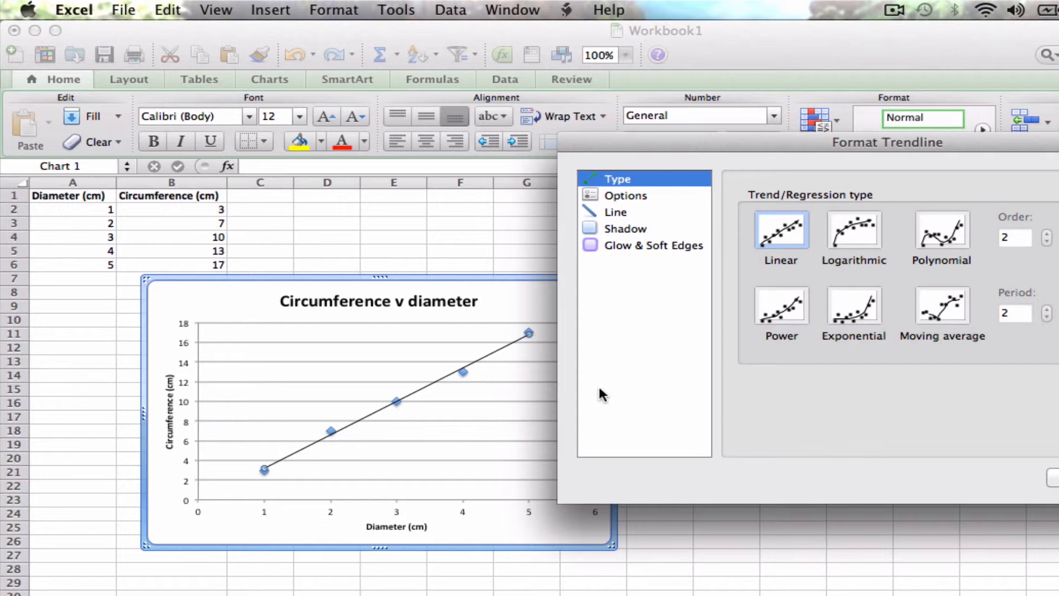
# Step: Set the linear trendline to display its equation and R-squared value on the chart
pyautogui.click(629, 197)
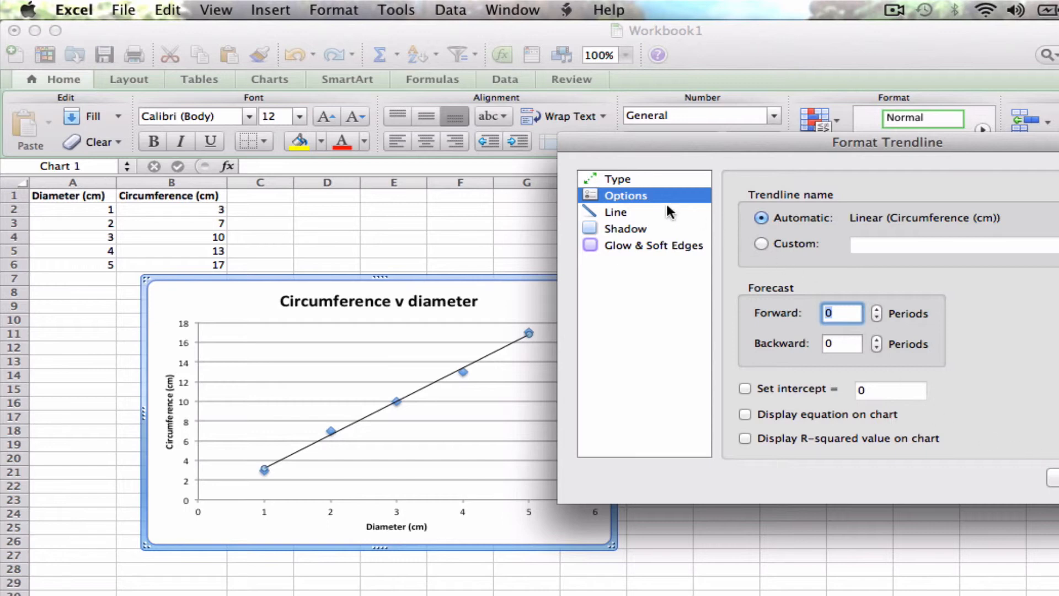
pyautogui.click(631, 181)
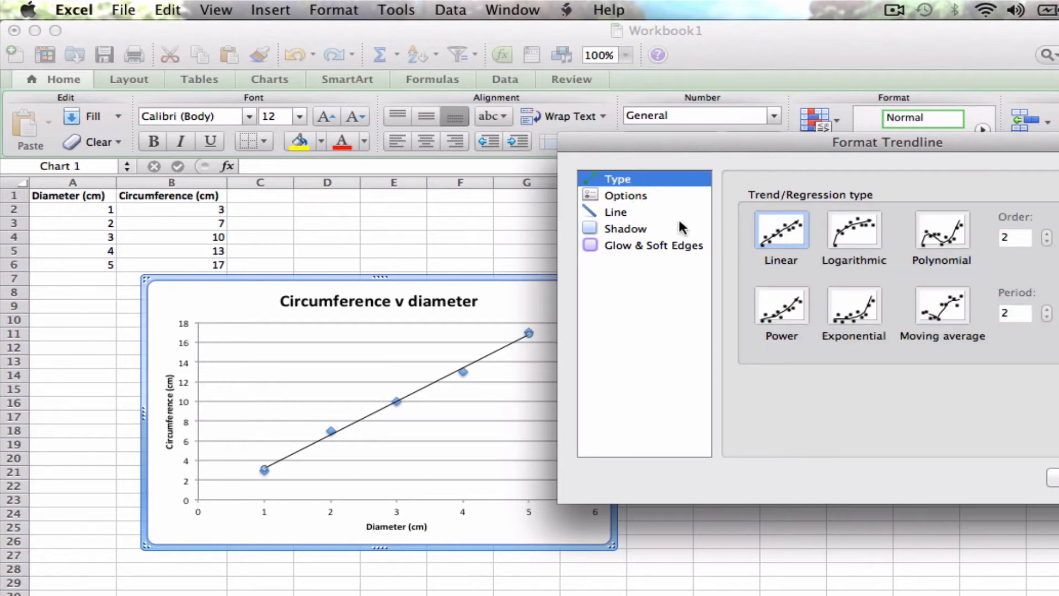
pyautogui.click(650, 196)
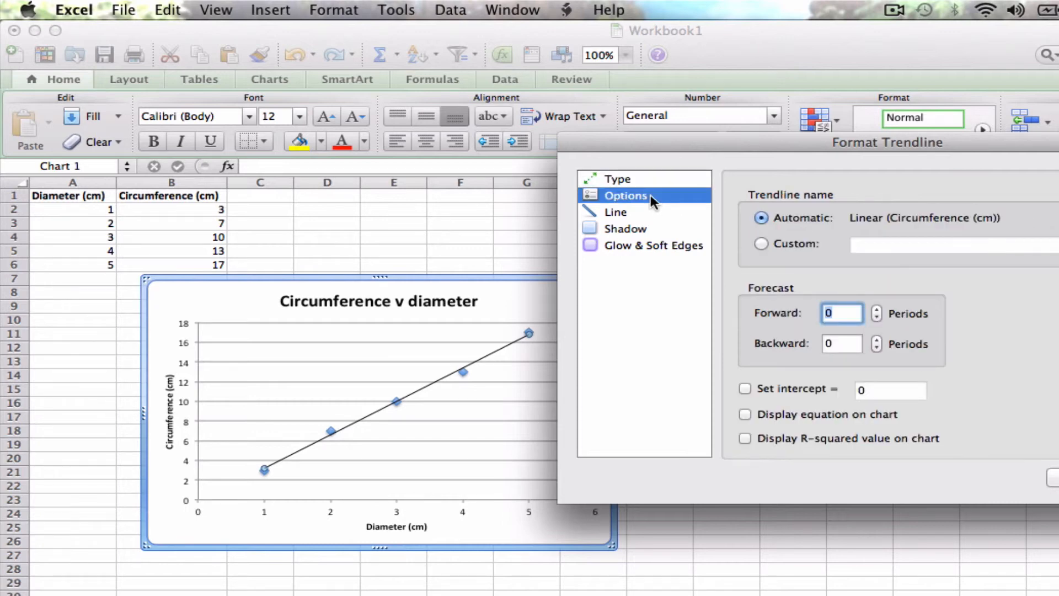
pyautogui.click(745, 438)
pyautogui.click(745, 414)
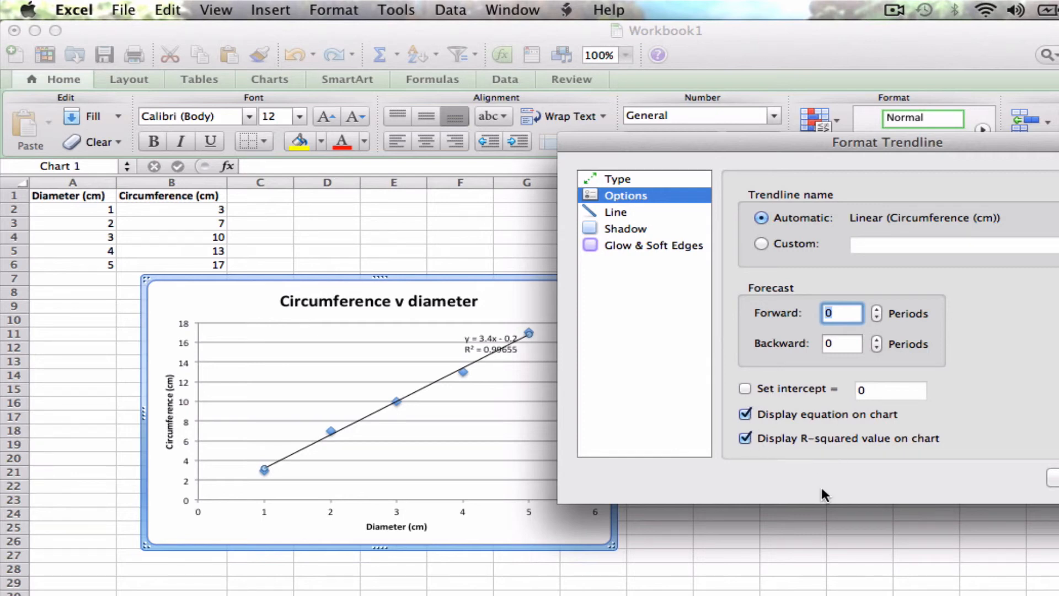
# Step: Apply the trendline options and set the font size of the chart's equation and R-squared label to 16
pyautogui.click(1055, 477)
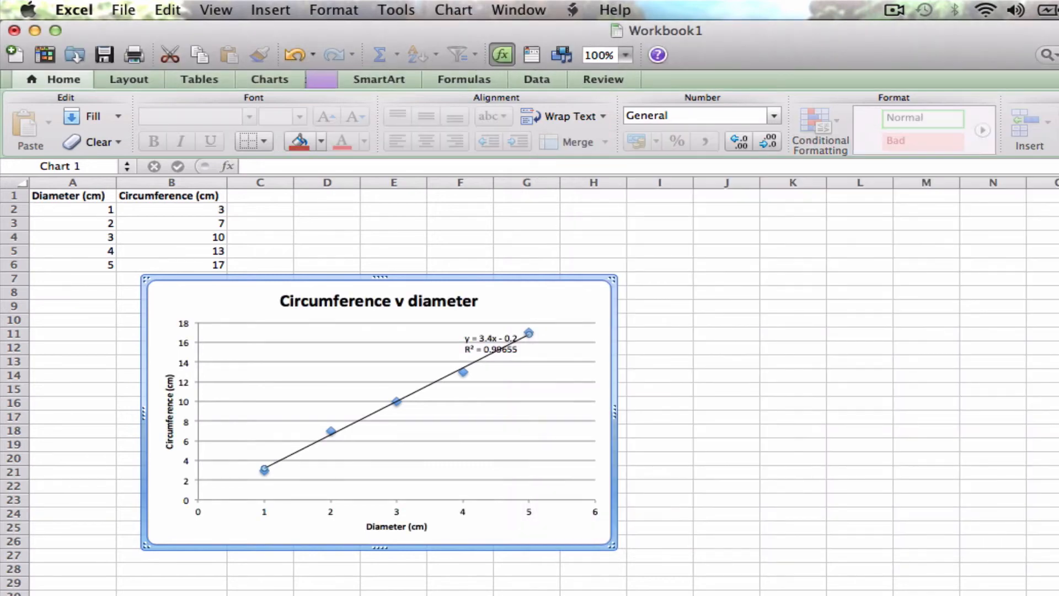
pyautogui.click(499, 338)
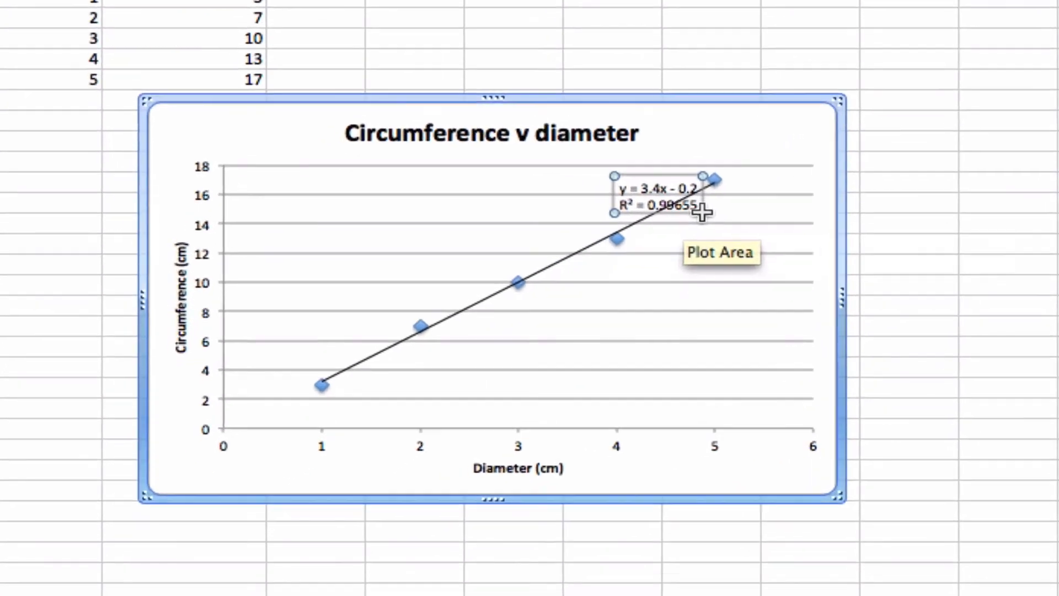
pyautogui.moveTo(701, 212)
pyautogui.mouseDown()
pyautogui.moveTo(764, 272)
pyautogui.moveTo(704, 207)
pyautogui.mouseUp()
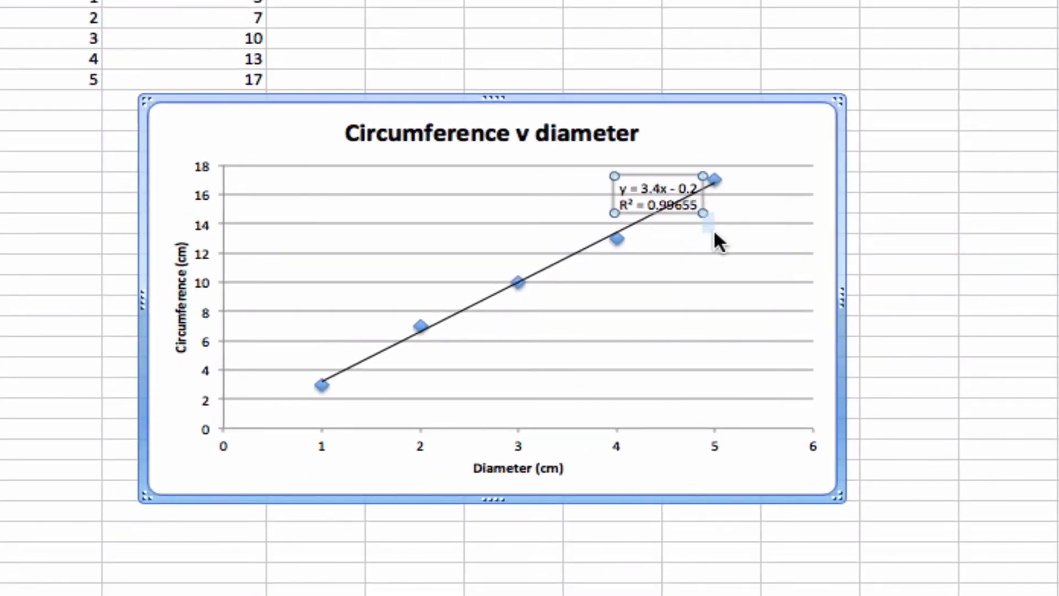
pyautogui.tripleClick(695, 200)
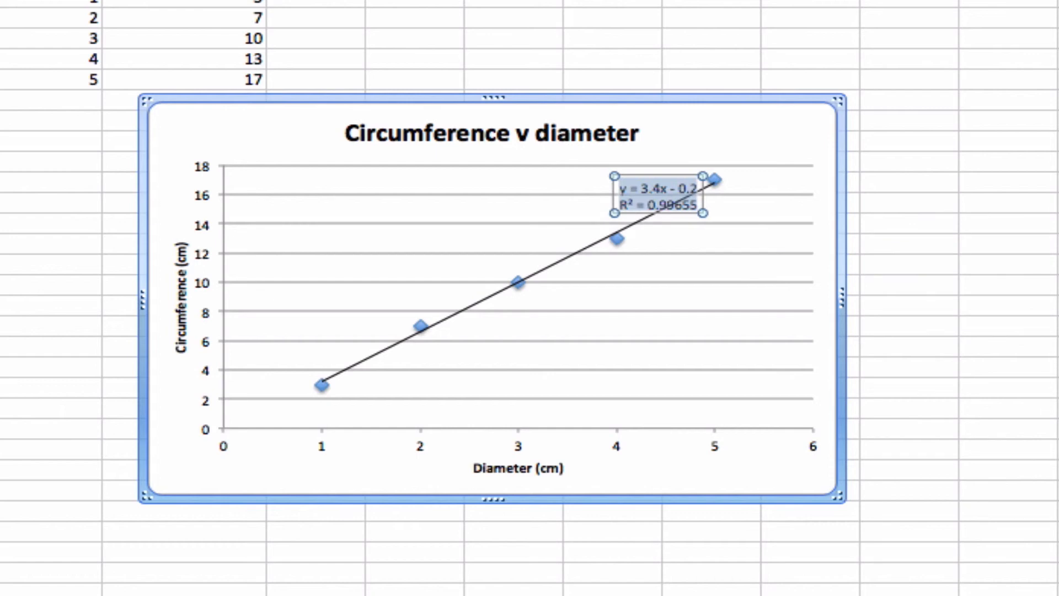
pyautogui.click(405, 1)
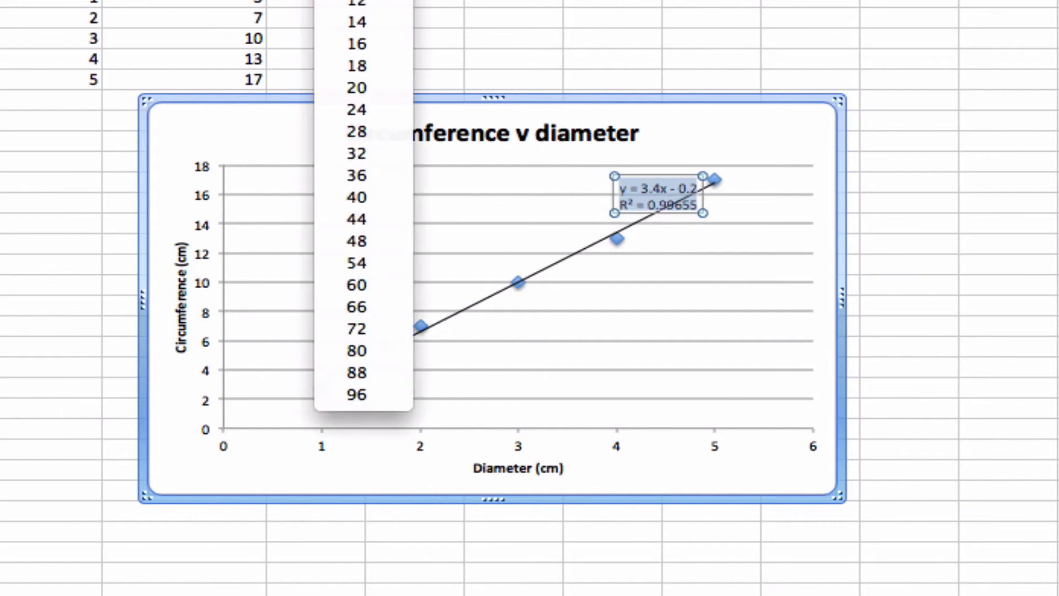
pyautogui.click(375, 42)
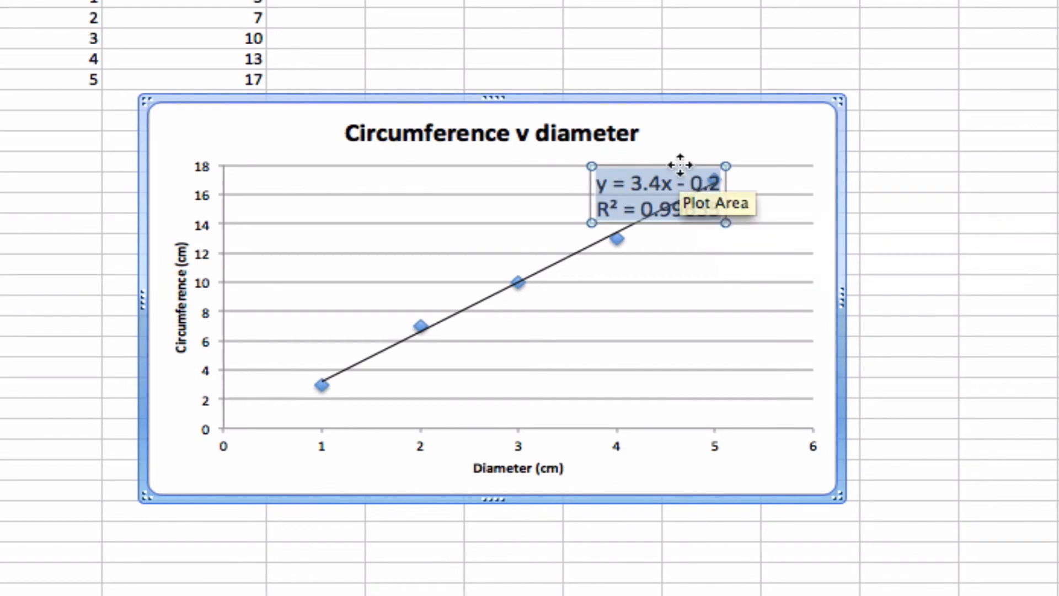
# Step: Move the equation label to the empty upper-left area of the plot, and move the chart so it starts around cell D5
pyautogui.moveTo(680, 167); pyautogui.dragTo(393, 178)
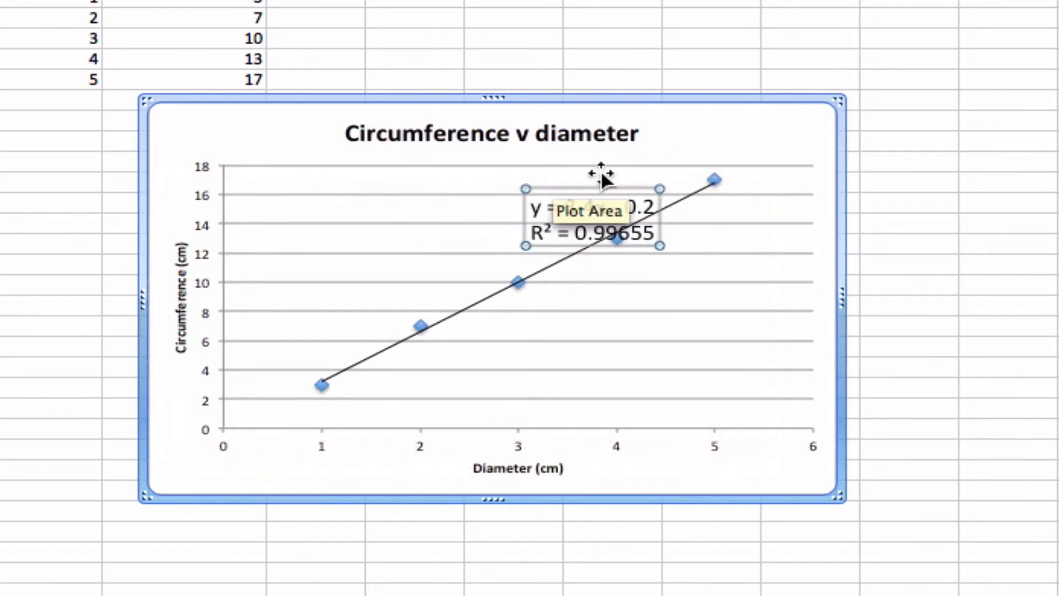
pyautogui.moveTo(628, 187); pyautogui.dragTo(390, 170)
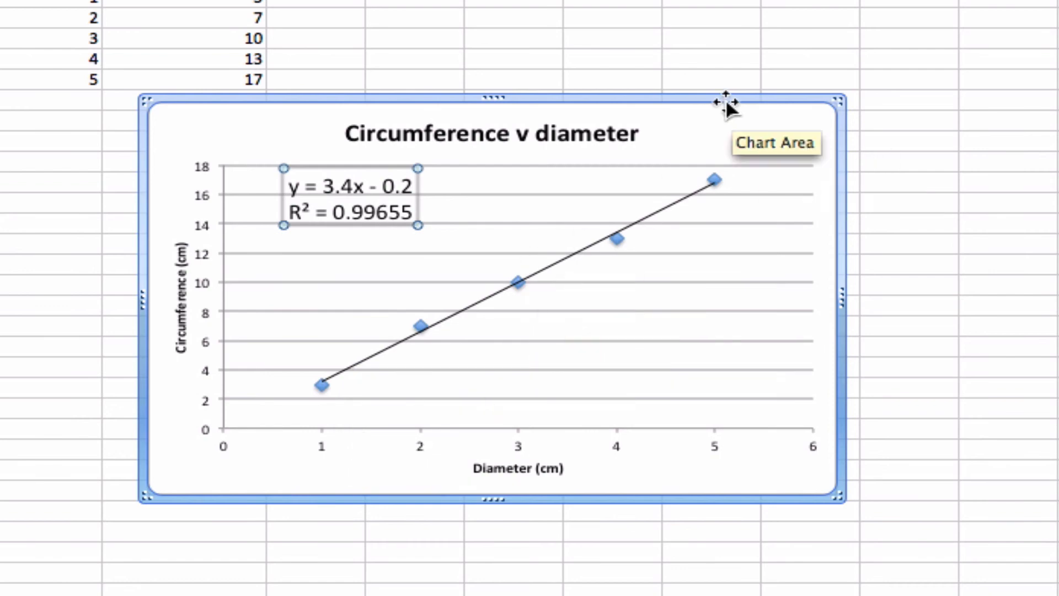
pyautogui.moveTo(728, 101); pyautogui.dragTo(958, 60)
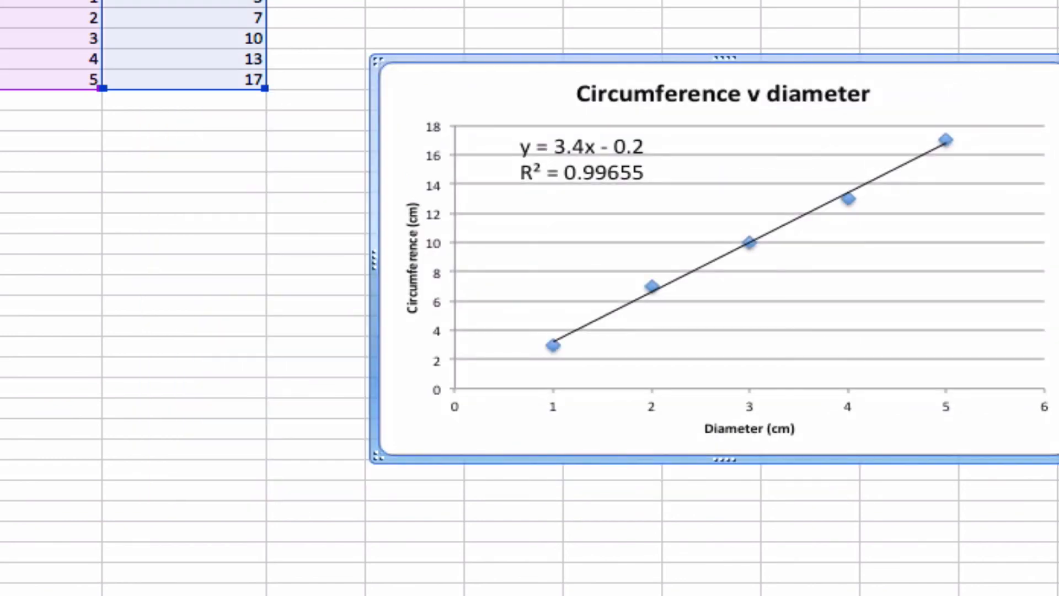